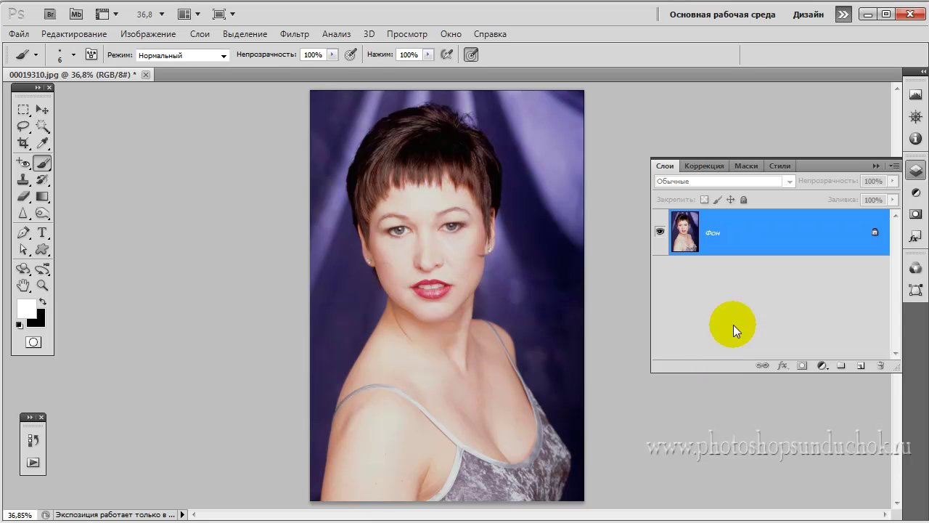
Create a new layer above the background in Screen (Осветление) mode, filled with neutral black
left_click(760, 238)
left_click(760, 239)
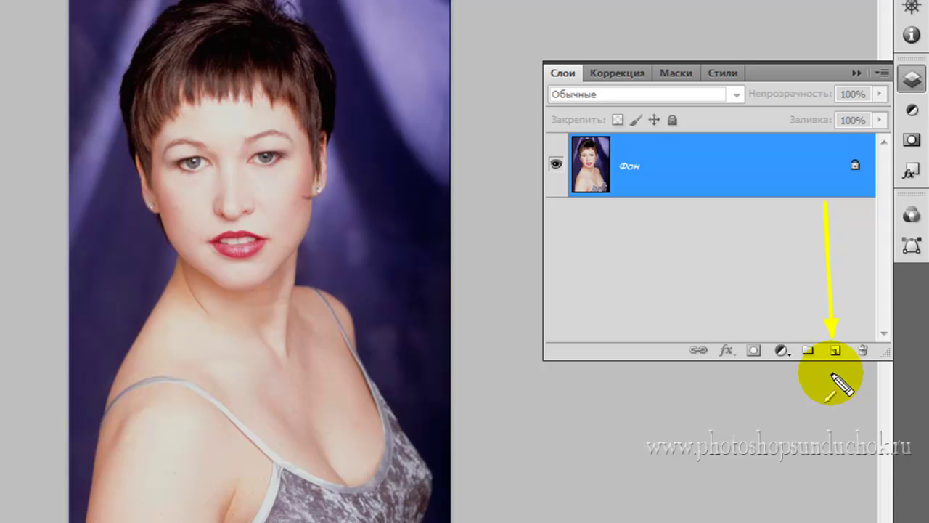
left_click(773, 189)
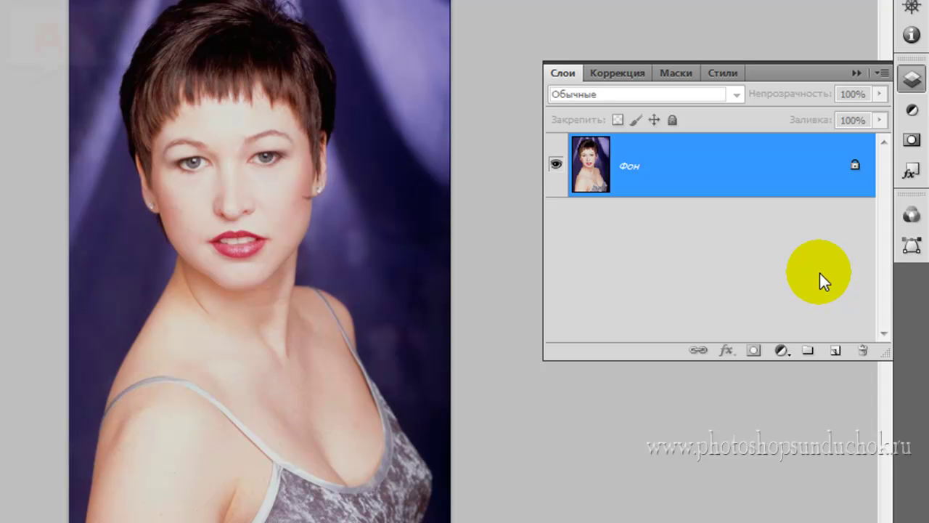
key("alt")
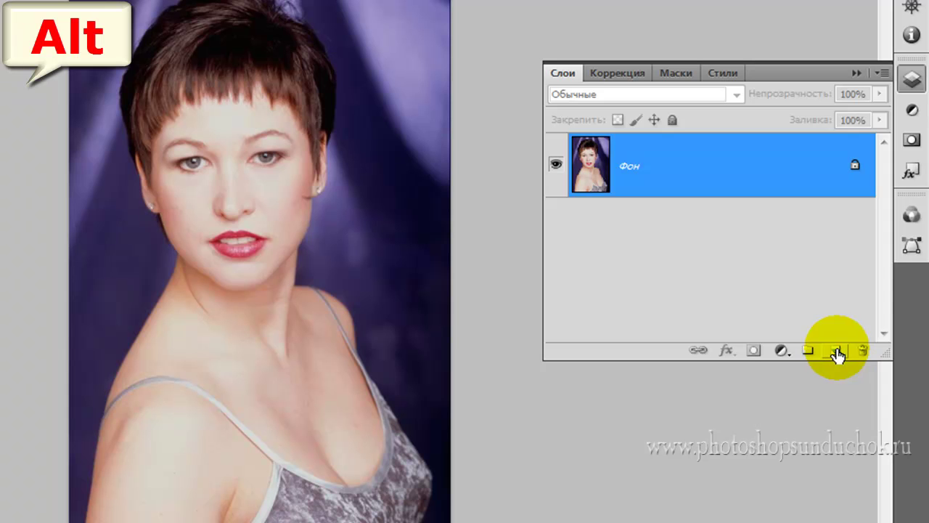
left_click(836, 351, "alt")
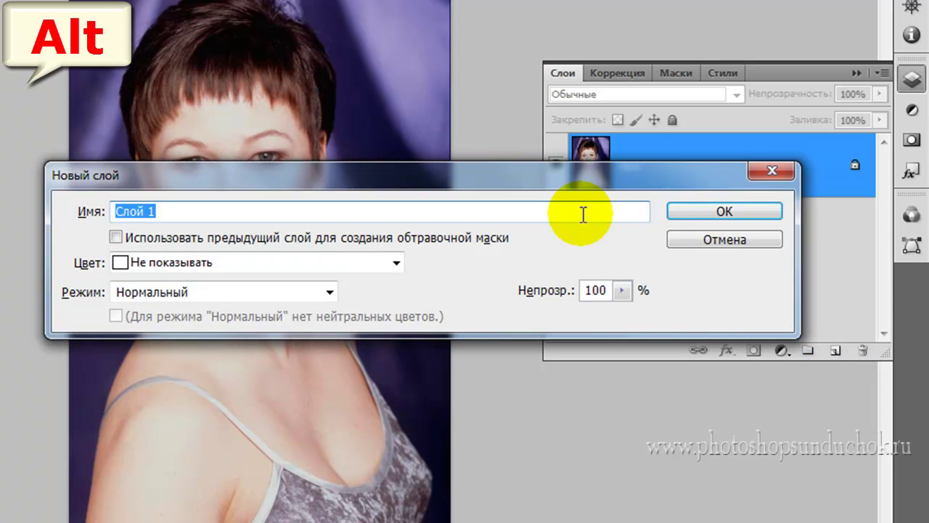
left_click_drag(541, 179, 490, 176)
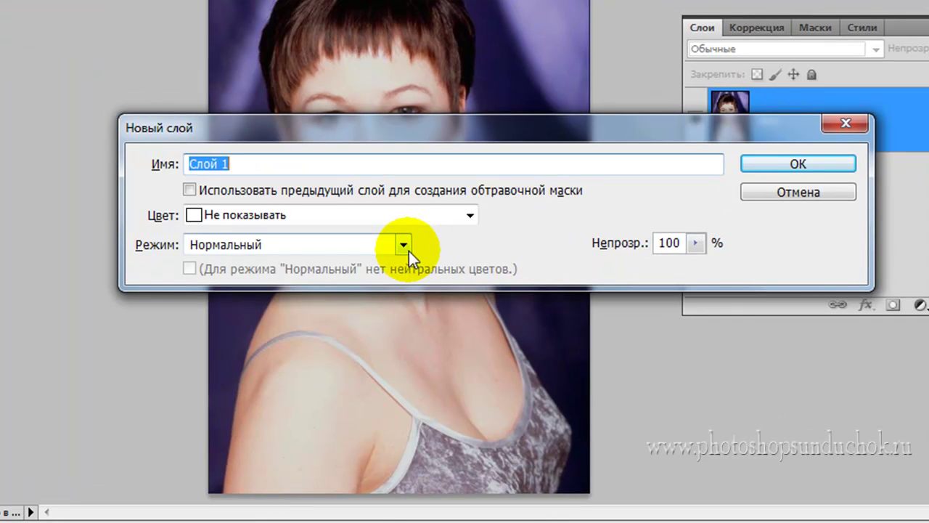
left_click(403, 245)
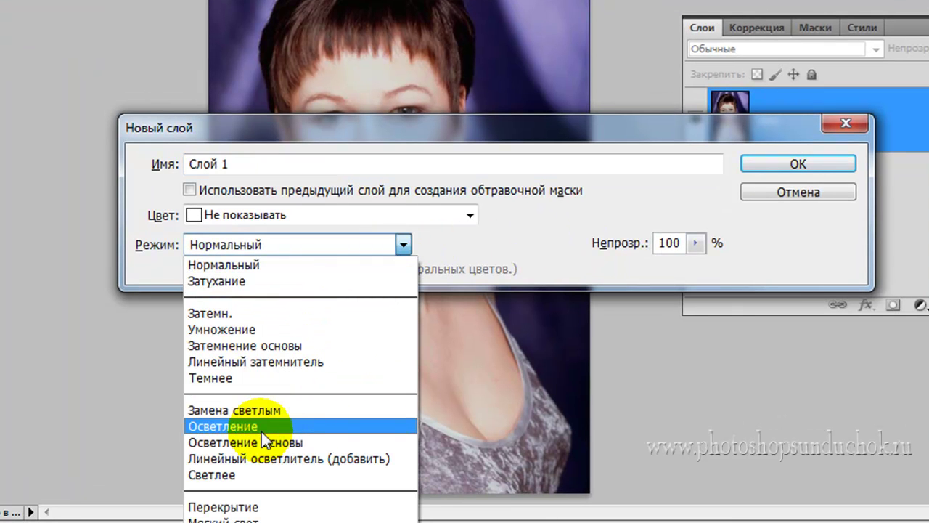
left_click(260, 427)
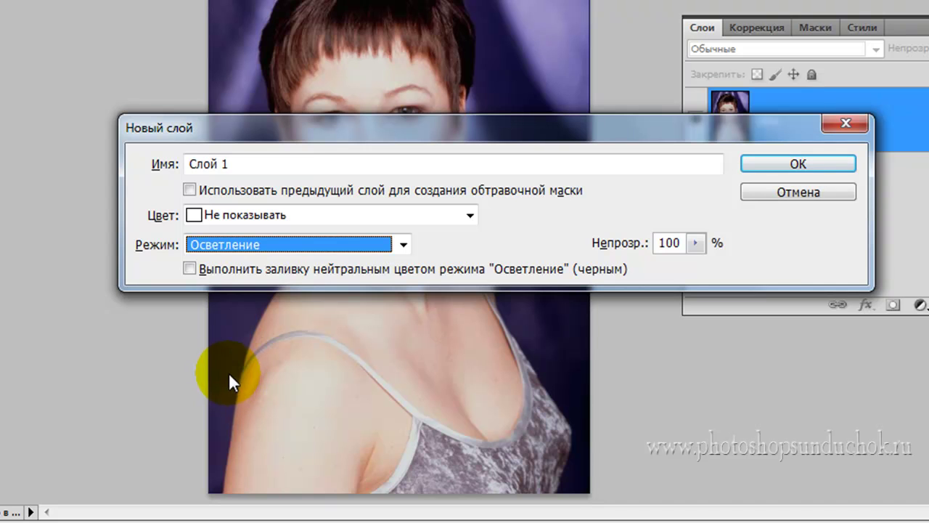
left_click_drag(199, 376, 190, 285)
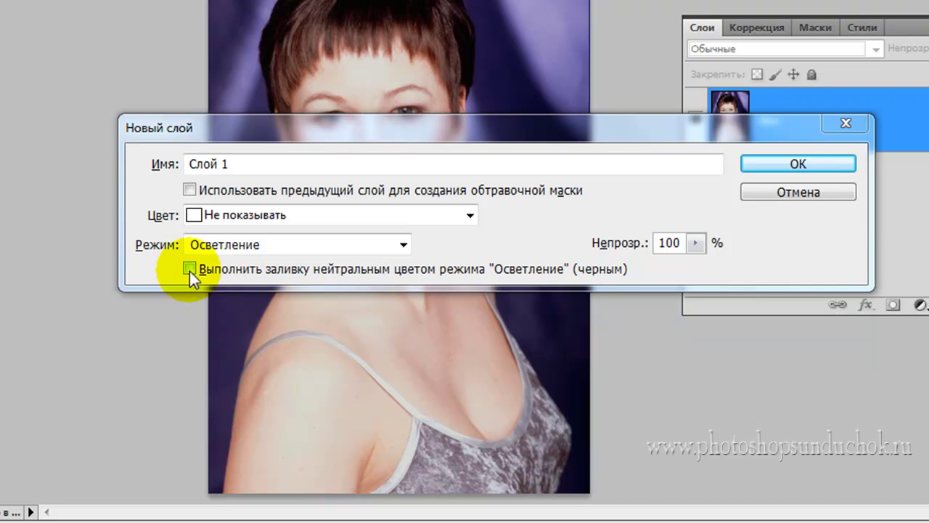
left_click(189, 269)
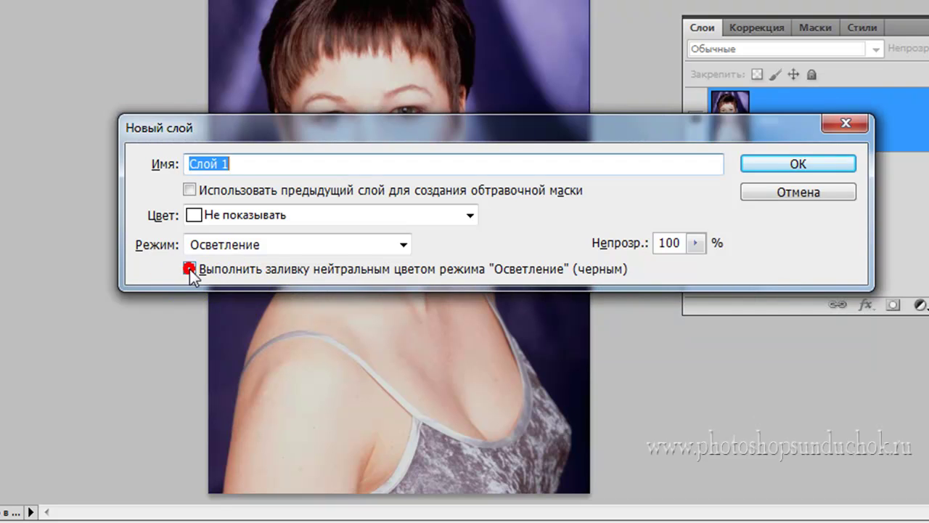
left_click(783, 166)
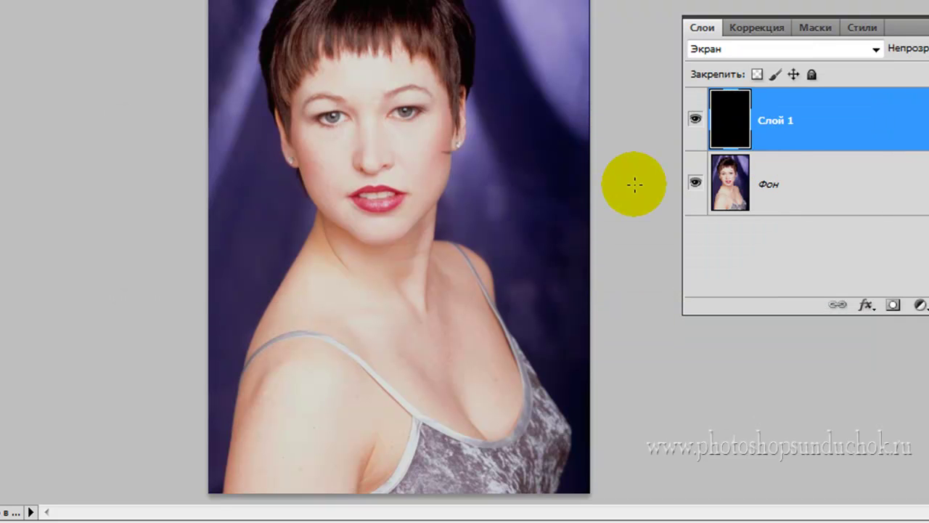
Duplicate the black Screen layer with Ctrl+J
left_click_drag(529, 213, 730, 136)
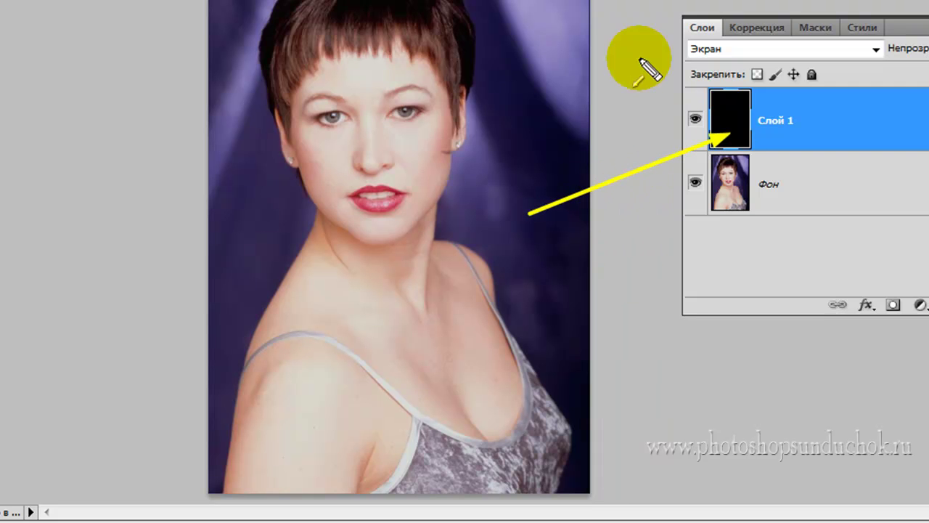
left_click_drag(632, 1, 524, 32)
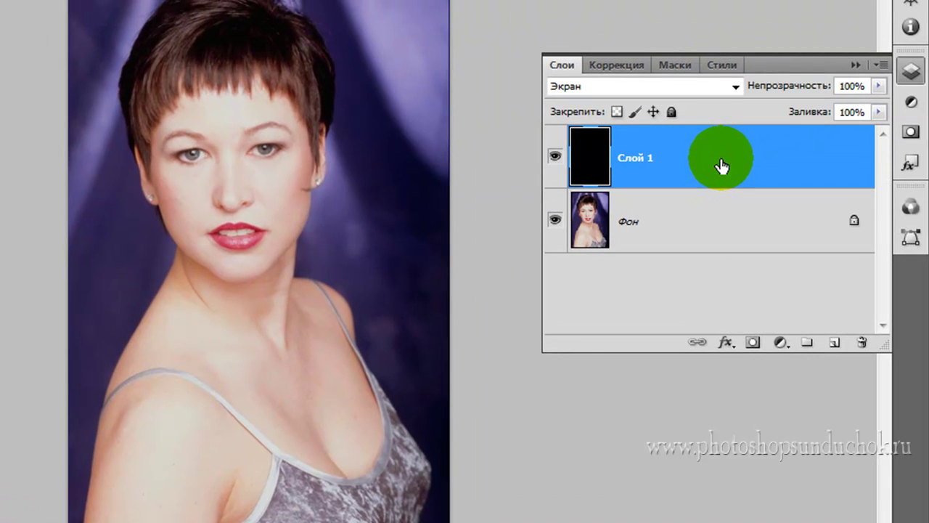
key("ctrl+j")
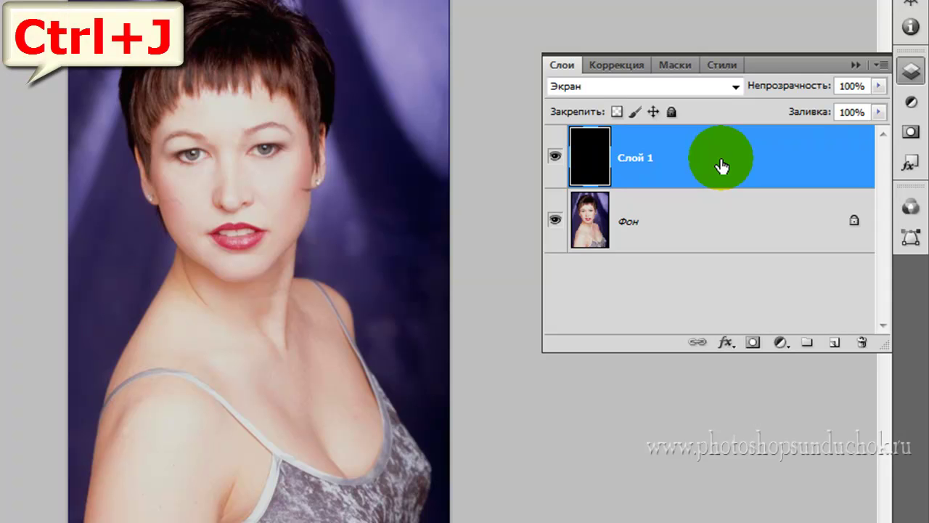
key("ctrl+j")
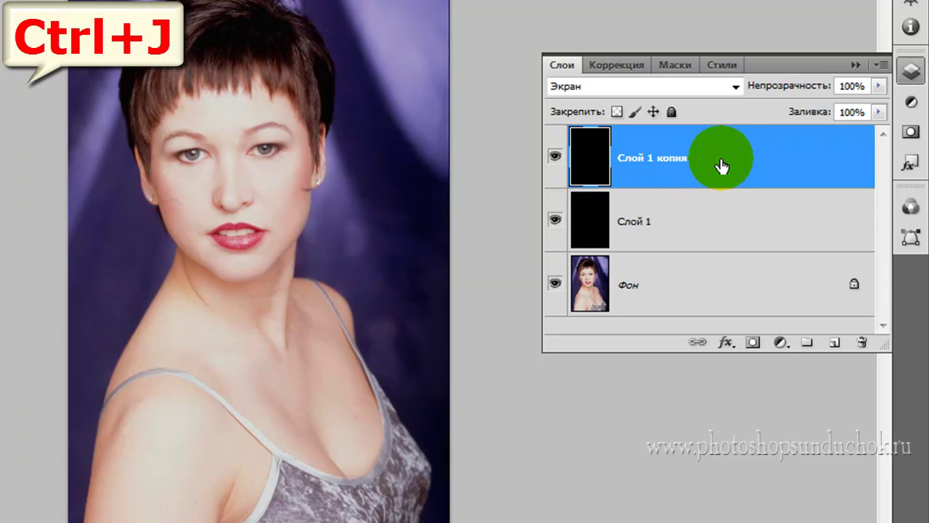
Rename the duplicated layer to 'Белки глаз', correcting a mistyped first attempt
double_click(638, 154)
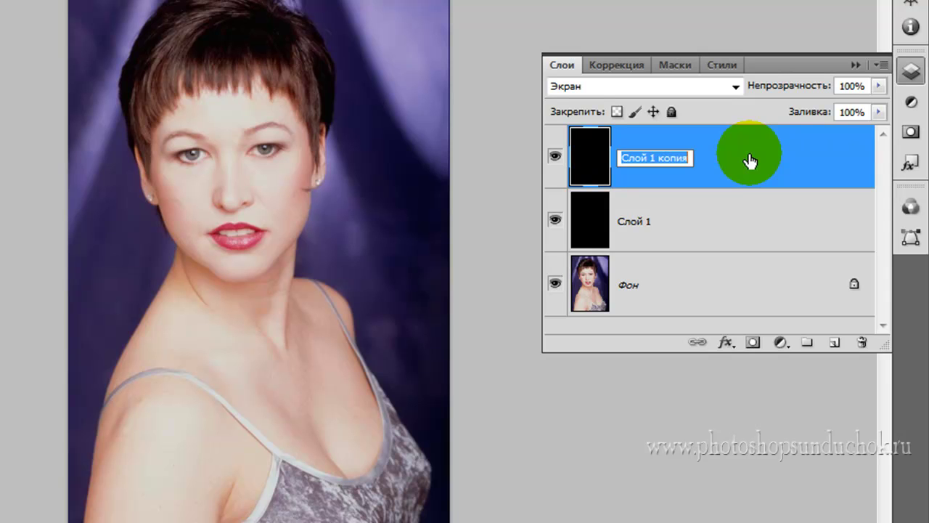
type("<tk")
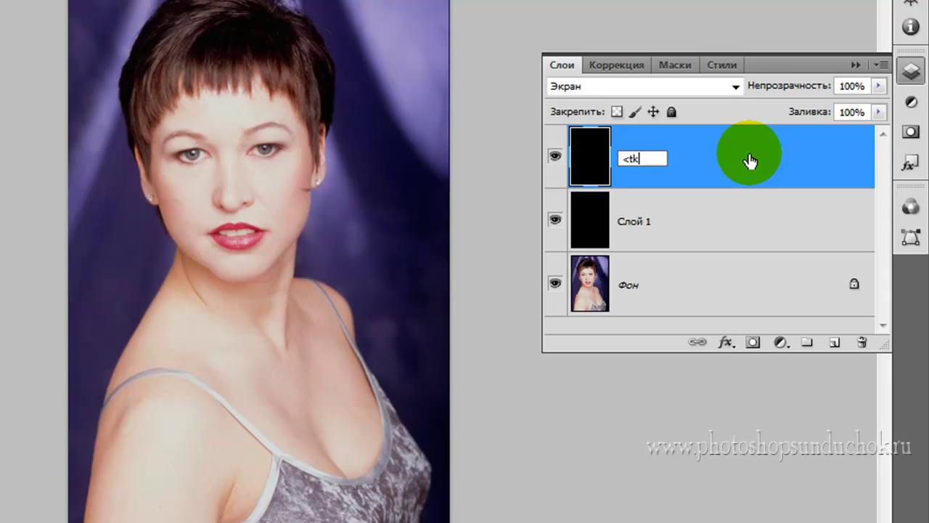
type("rb ukf")
type("p")
key("BackSpace")
key("BackSpace")
key("BackSpace")
key("BackSpace")
key("BackSpace")
key("BackSpace")
key("BackSpace")
type("Бе")
type("л")
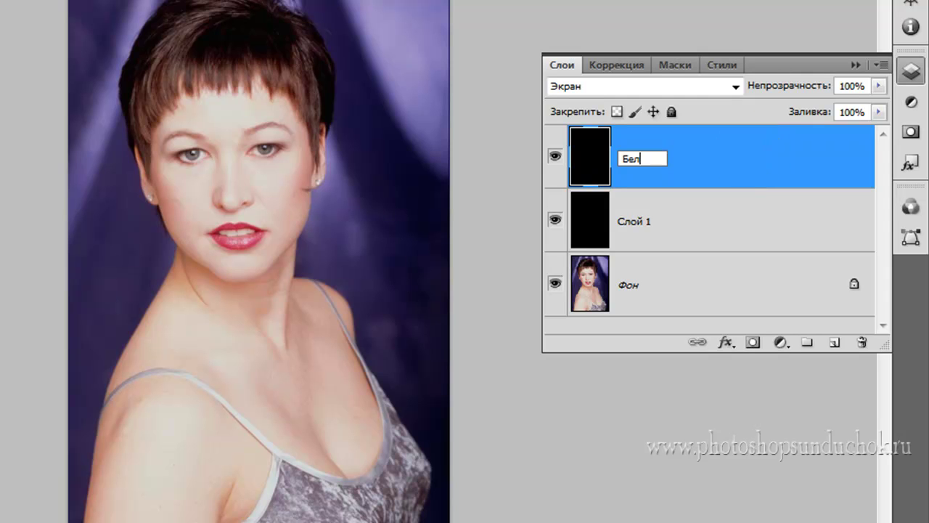
type("ки гла")
type("з")
left_click(750, 161)
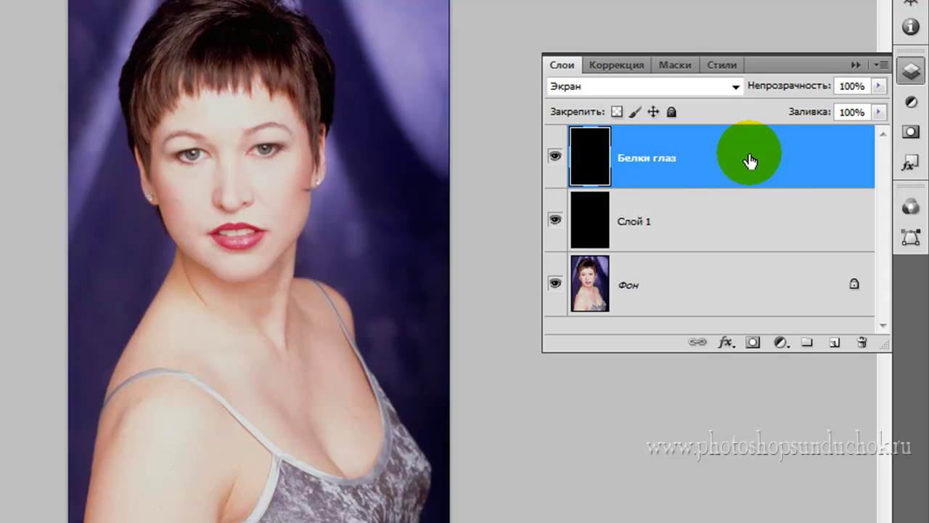
Rename Слой 1 to 'Зубы' and hide the 'Белки глаз' layer
double_click(632, 225)
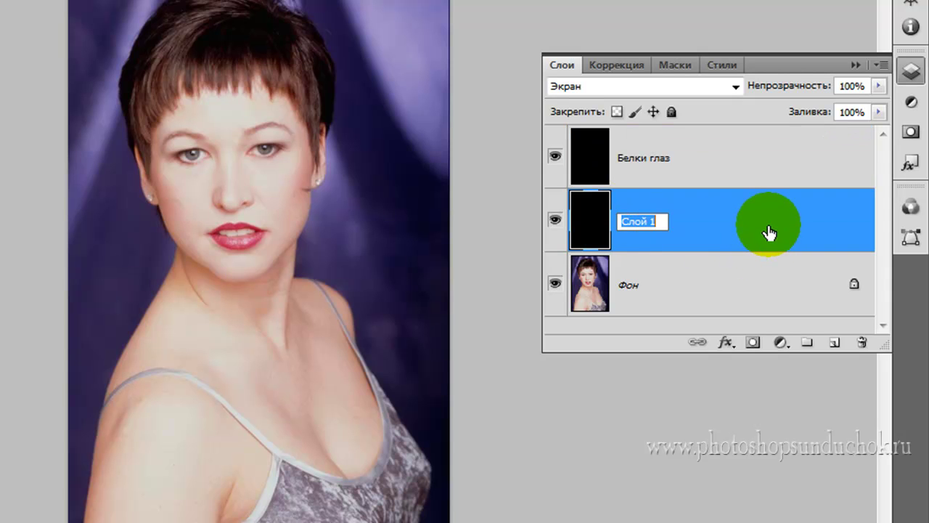
type("Зуб")
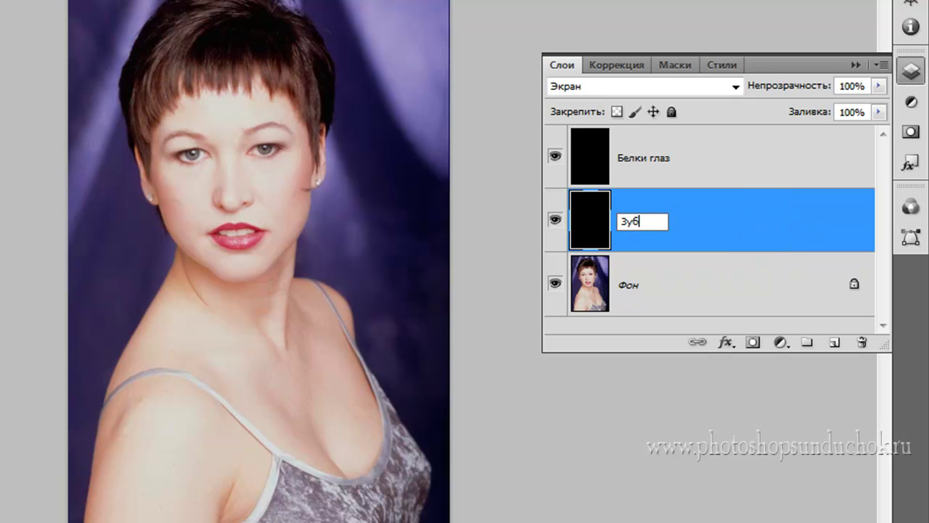
type("ы")
key("Return")
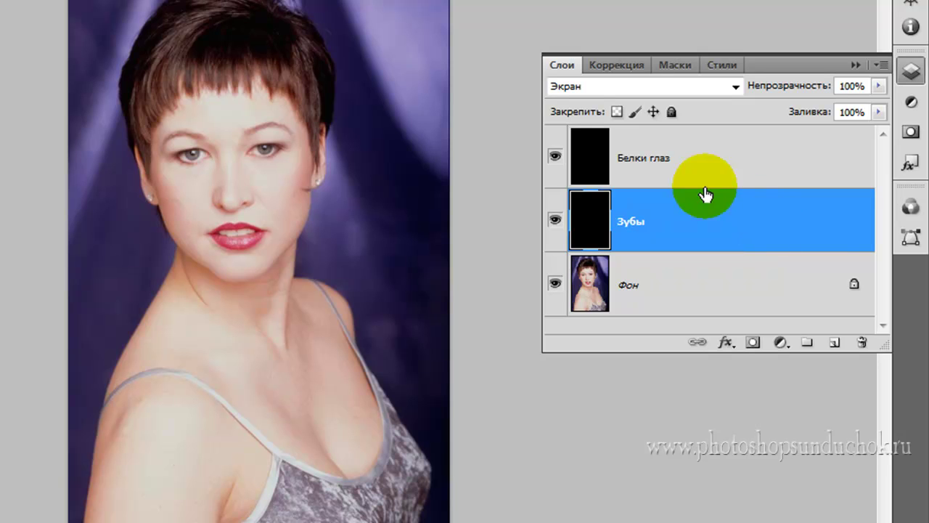
left_click(556, 156)
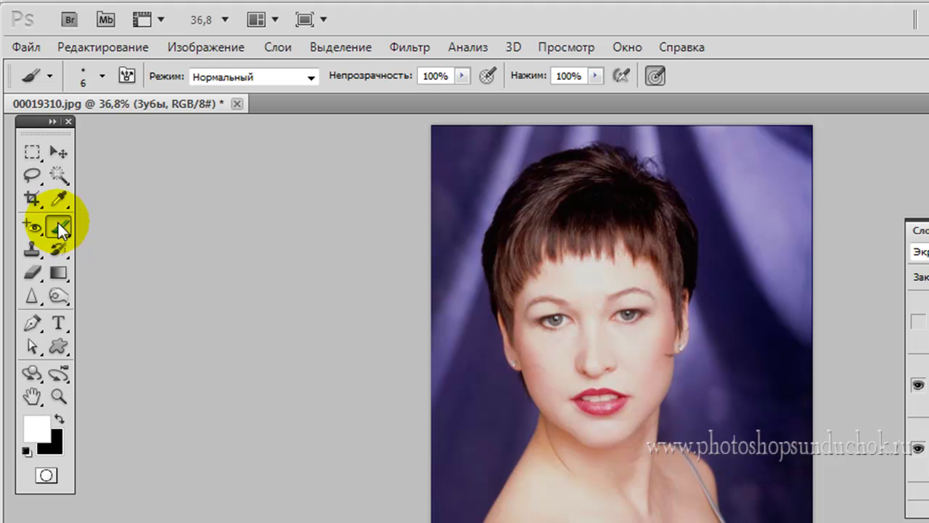
Select the soft Brush tool and zoom in closely on the teeth
left_click(58, 225)
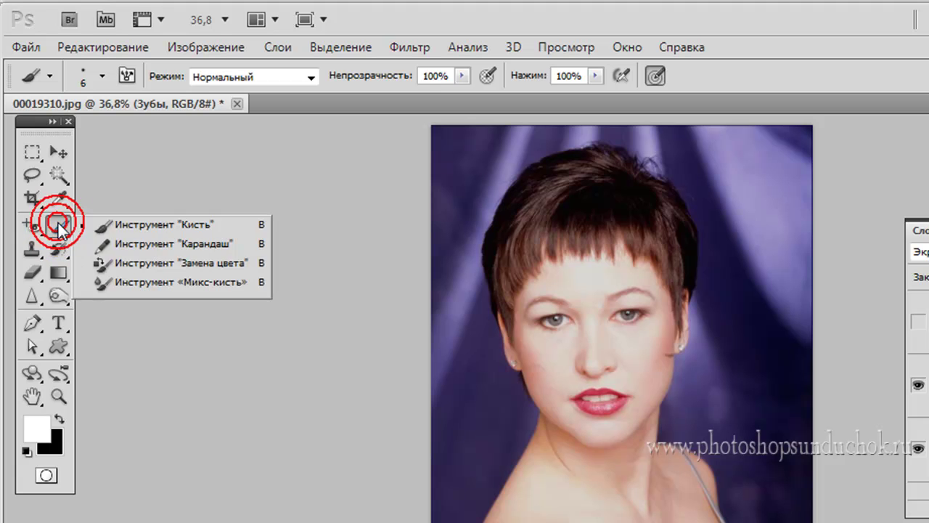
left_click(157, 225)
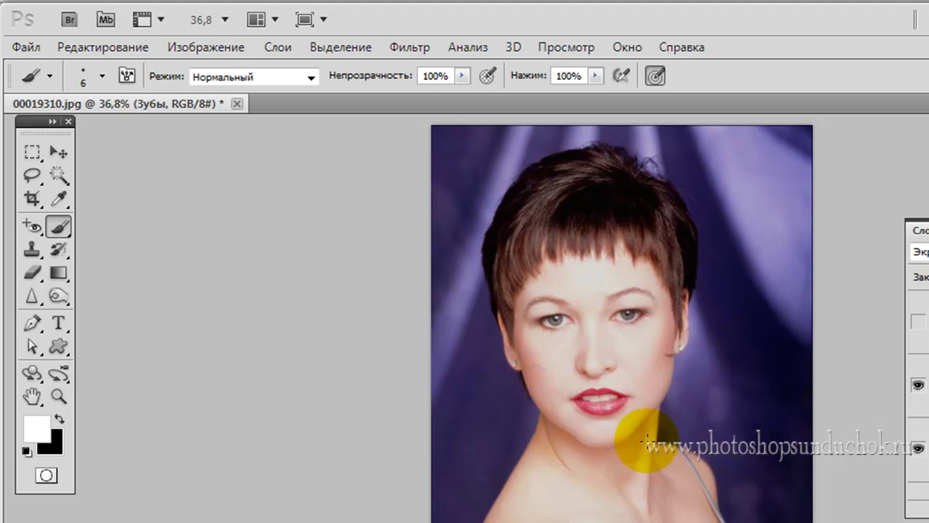
left_click(510, 435, "ctrl")
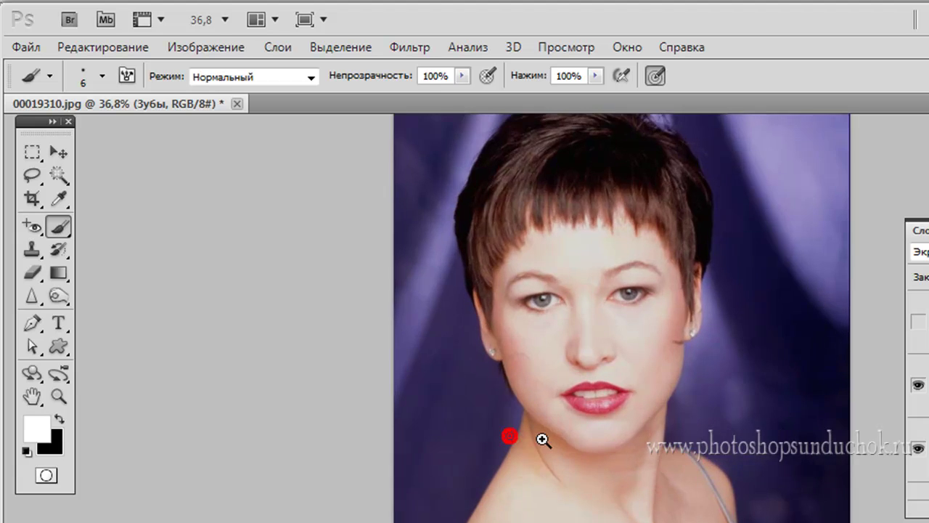
left_click_drag(543, 440, 664, 414)
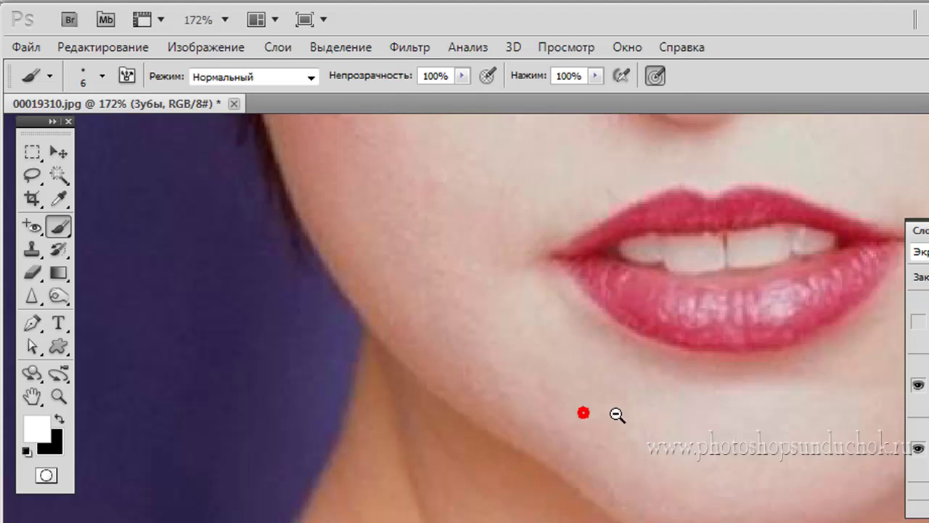
left_click_drag(583, 413, 632, 413)
left_click_drag(729, 355, 628, 420)
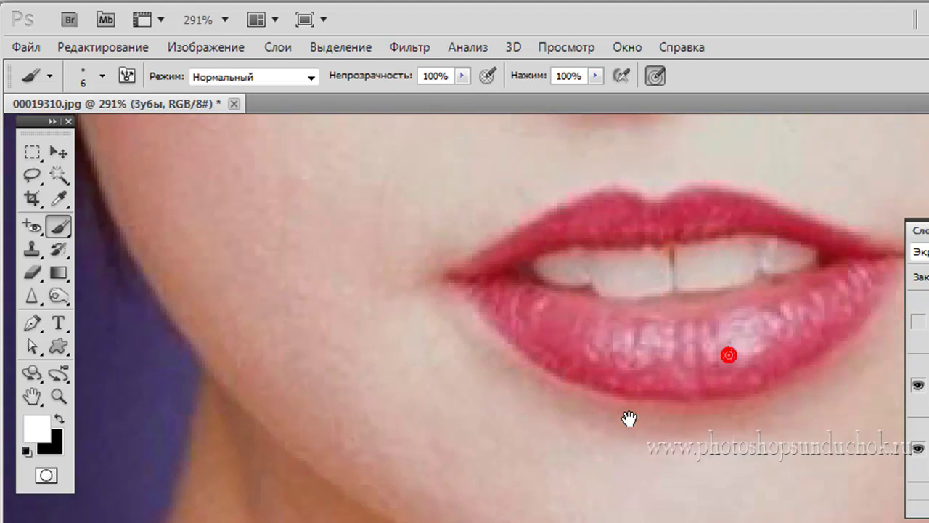
key("ctrl+minus")
key("ctrl+plus")
key("ctrl+plus")
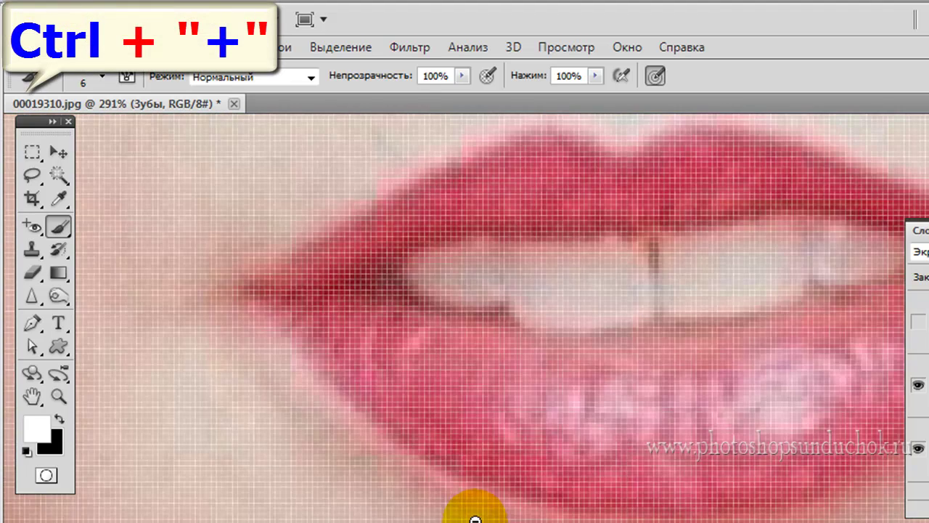
key("ctrl+plus")
mouse_move(634, 482)
left_mouse_down()
mouse_move(476, 519)
mouse_move(492, 521)
left_mouse_up()
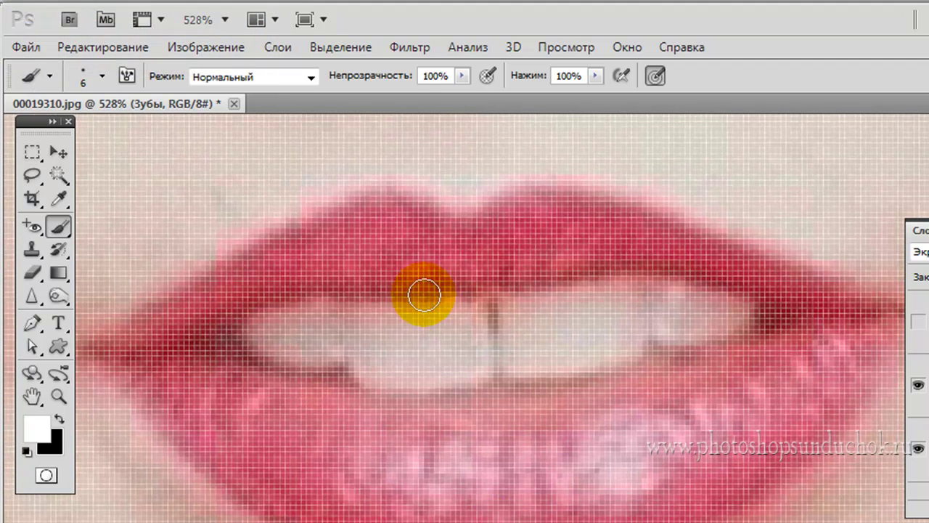
Set the brush hardness to 63% and paint a first white stroke across the teeth
right_click(387, 251)
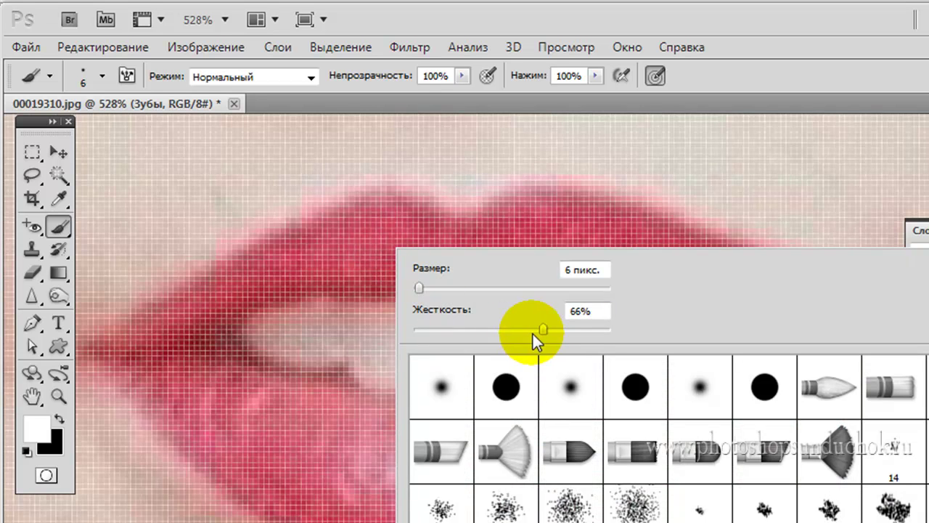
left_click_drag(543, 332, 540, 337)
key("Return")
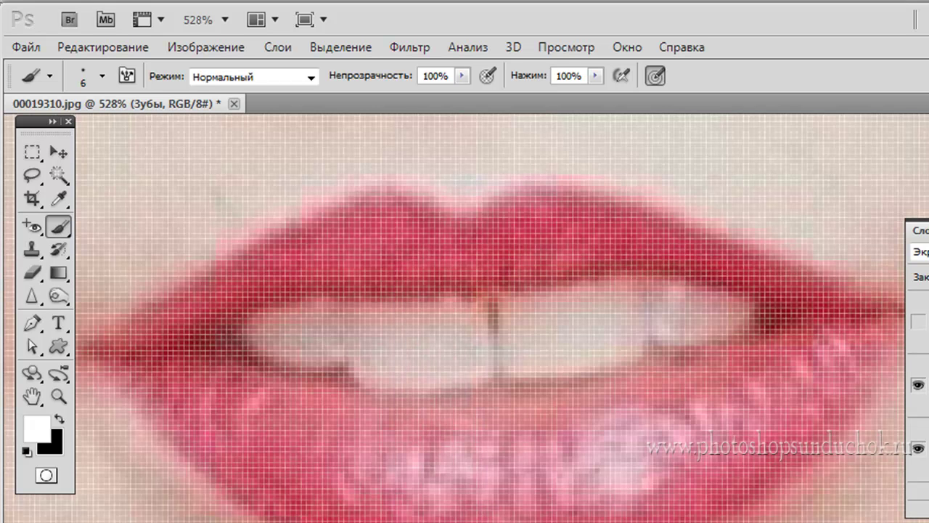
left_click_drag(672, 374, 446, 357)
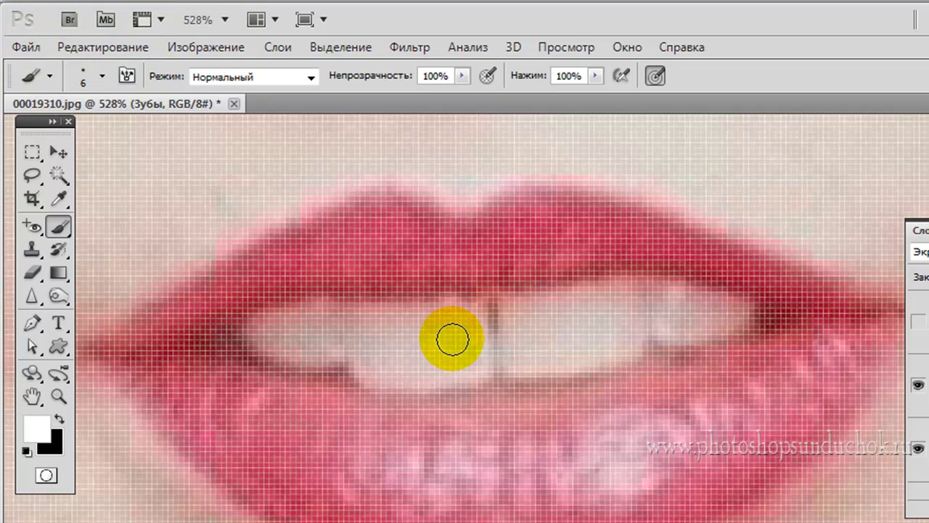
With a slightly smaller brush, cover the upper teeth in solid white on the Зубы layer
key("bracketleft")
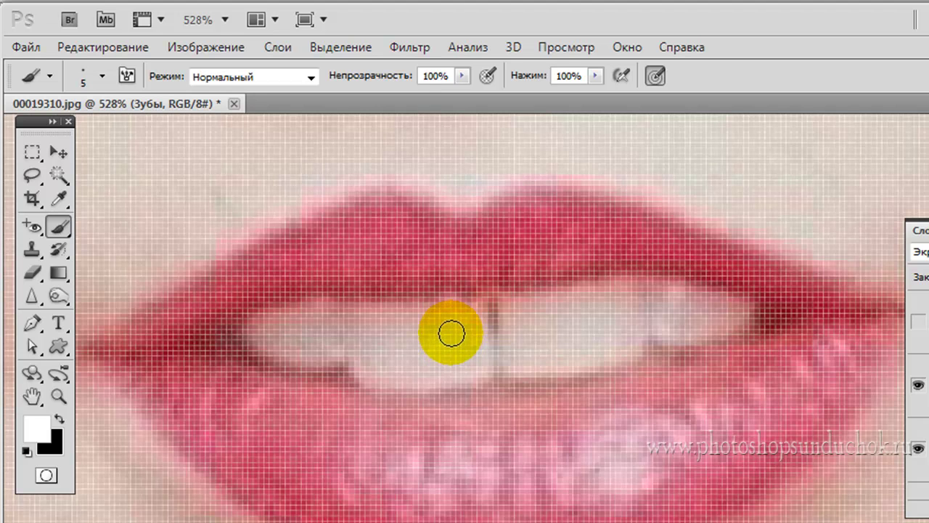
mouse_move(451, 332)
left_mouse_down()
mouse_move(460, 312)
mouse_move(359, 318)
left_mouse_up()
mouse_move(393, 317)
left_mouse_down()
mouse_move(319, 313)
mouse_move(264, 325)
mouse_move(293, 349)
mouse_move(357, 353)
mouse_move(367, 371)
mouse_move(395, 378)
mouse_move(500, 357)
mouse_move(537, 369)
mouse_move(629, 343)
mouse_move(649, 317)
mouse_move(660, 327)
mouse_move(728, 312)
mouse_move(733, 321)
left_mouse_up()
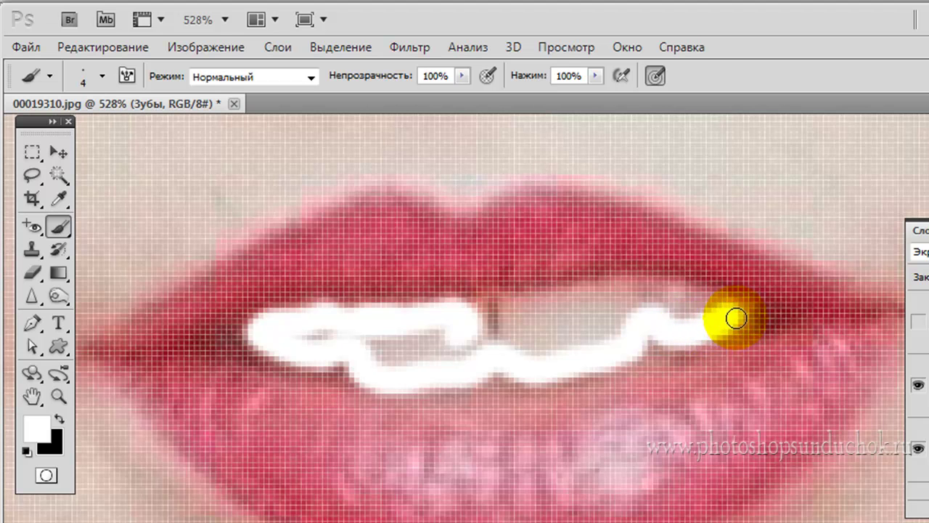
left_click(735, 318)
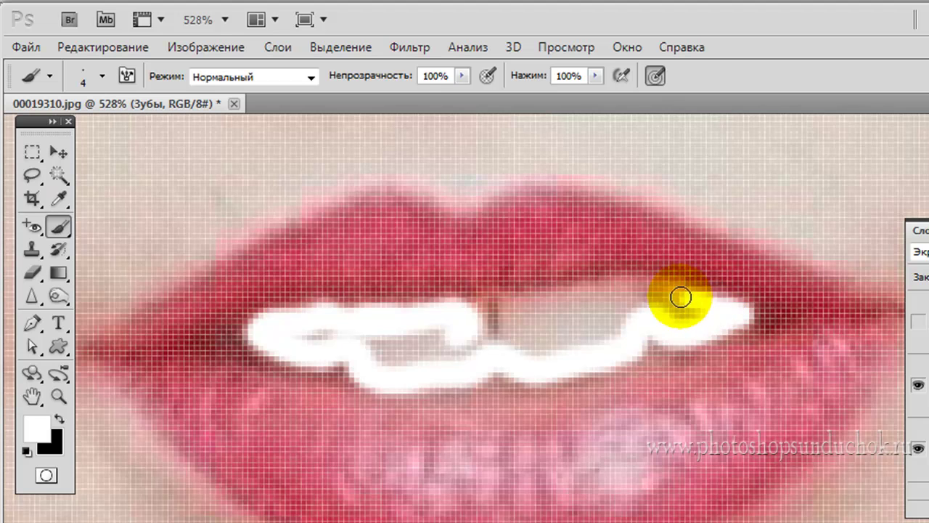
mouse_move(681, 297)
left_mouse_down()
mouse_move(618, 286)
mouse_move(516, 307)
mouse_move(496, 355)
mouse_move(472, 329)
left_mouse_up()
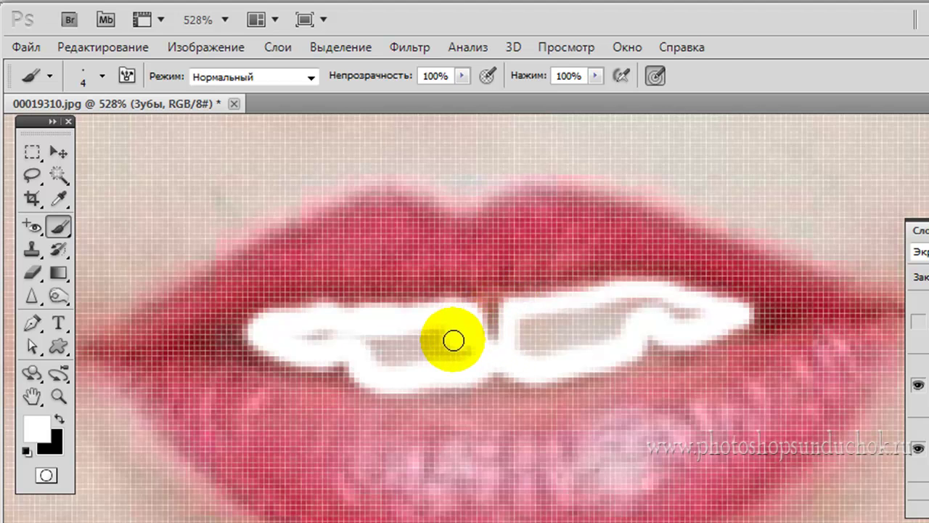
mouse_move(449, 353)
left_mouse_down()
mouse_move(429, 341)
mouse_move(309, 333)
mouse_move(379, 355)
mouse_move(444, 338)
mouse_move(471, 355)
mouse_move(521, 342)
mouse_move(545, 348)
mouse_move(560, 327)
mouse_move(585, 321)
mouse_move(686, 315)
mouse_move(608, 312)
mouse_move(696, 316)
left_mouse_up()
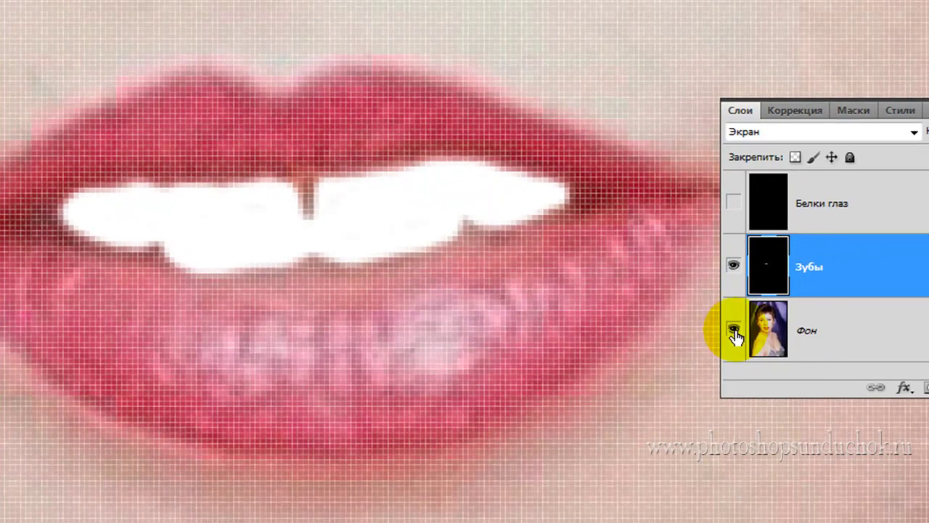
Hide Фон, paint over the remaining gaps in the white teeth shape, then show Фон again
left_click(734, 331)
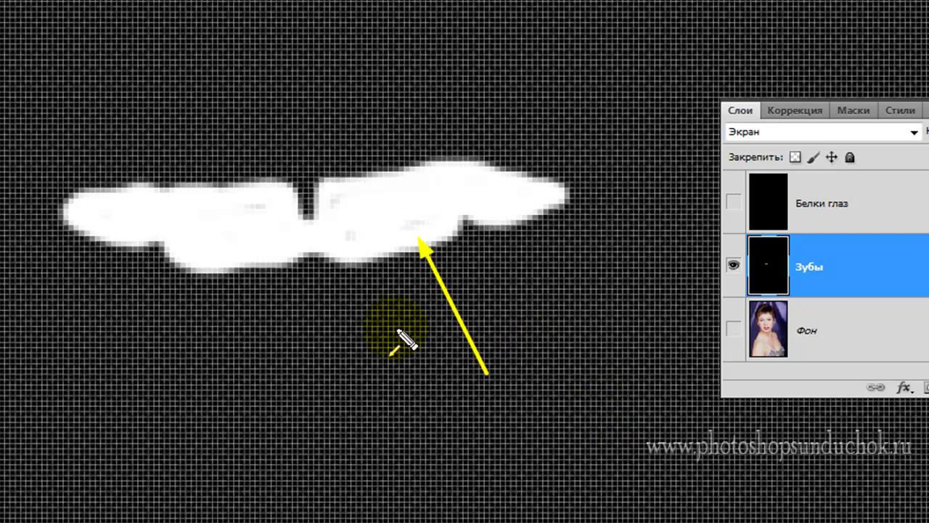
left_click(767, 253)
left_click_drag(428, 212, 344, 205)
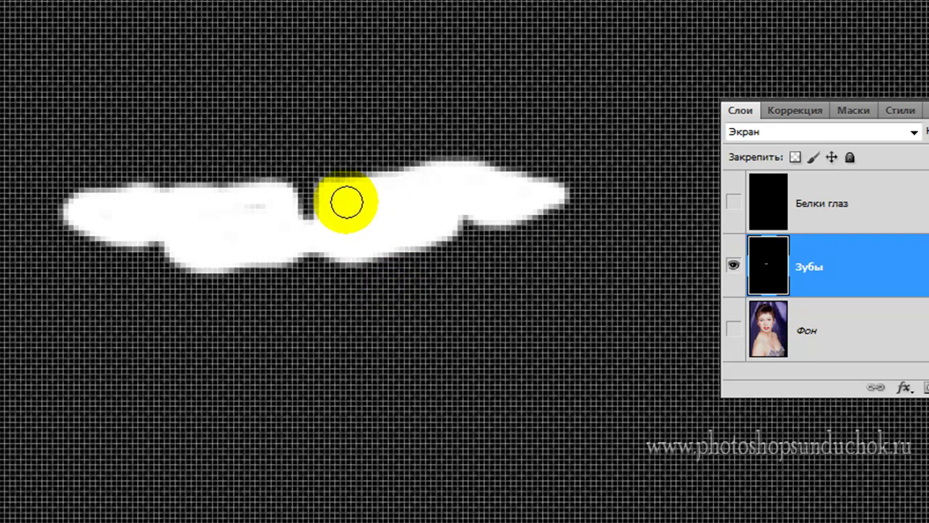
left_click_drag(269, 224, 224, 217)
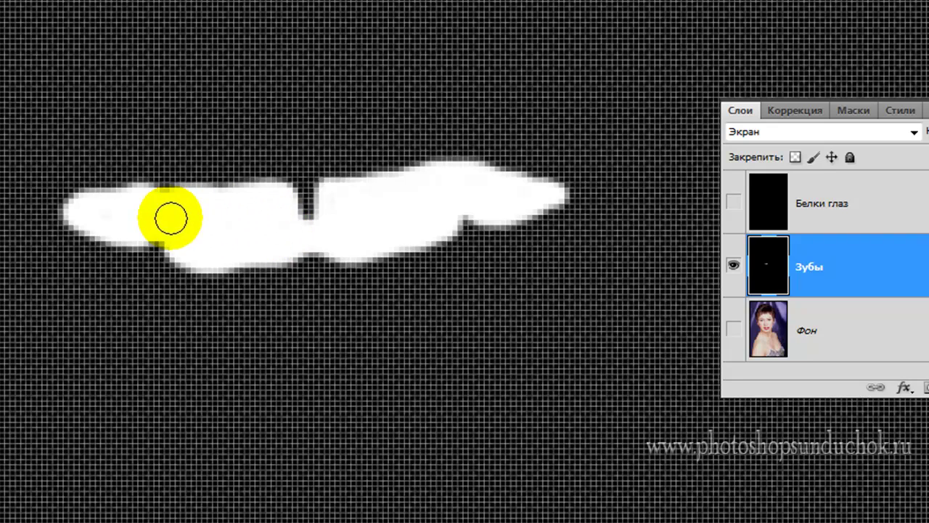
left_click(733, 332)
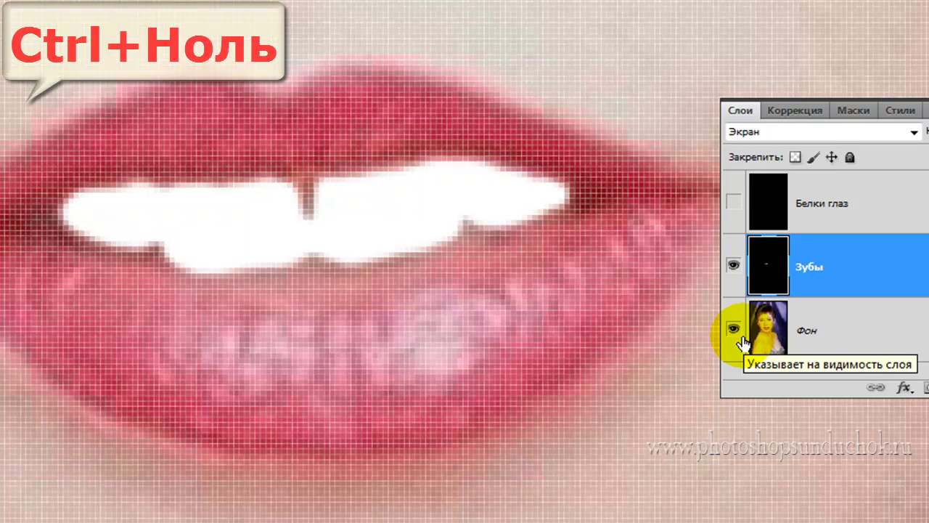
Fit the portrait on screen and set the Зубы layer opacity to 36%
key("ctrl+0")
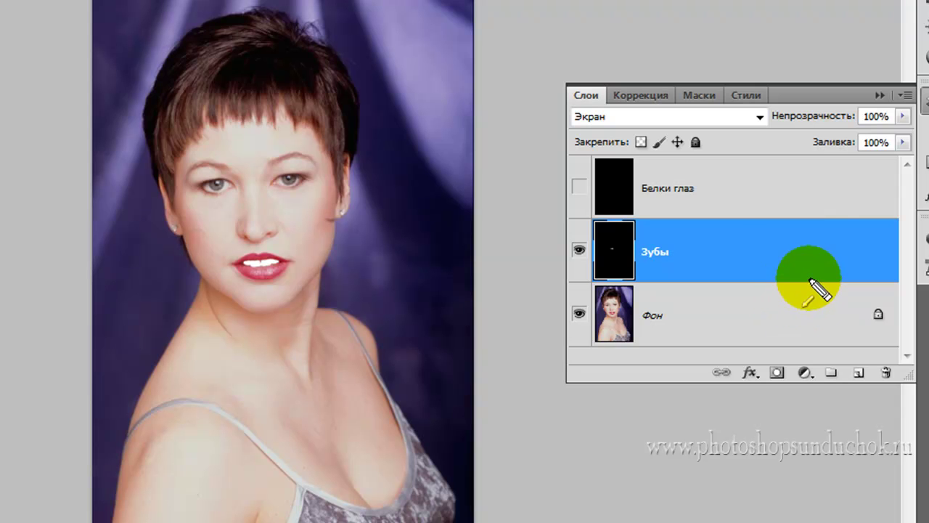
left_click_drag(811, 276, 807, 125)
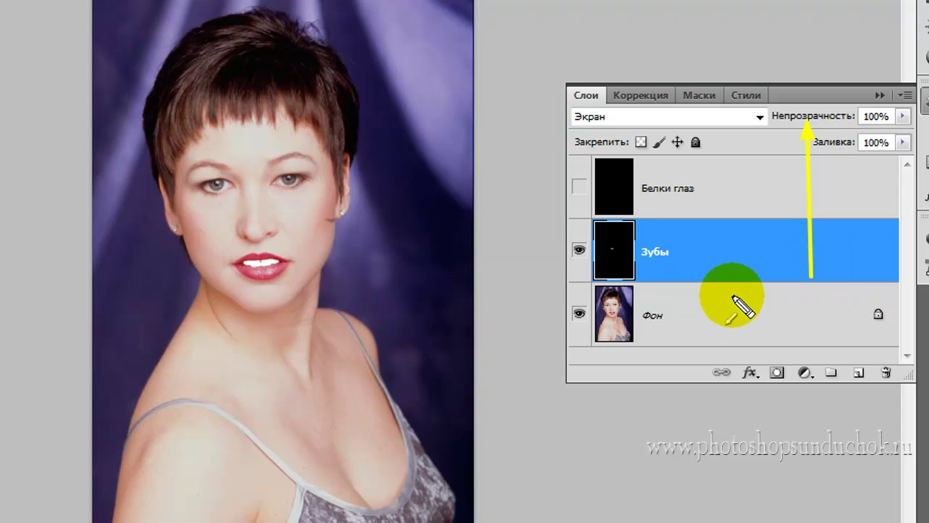
key("Escape")
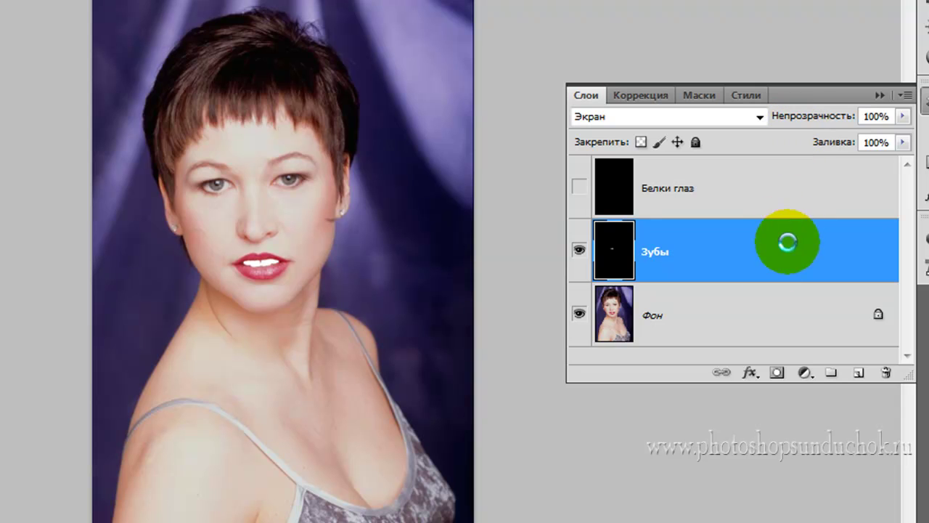
left_click(773, 265)
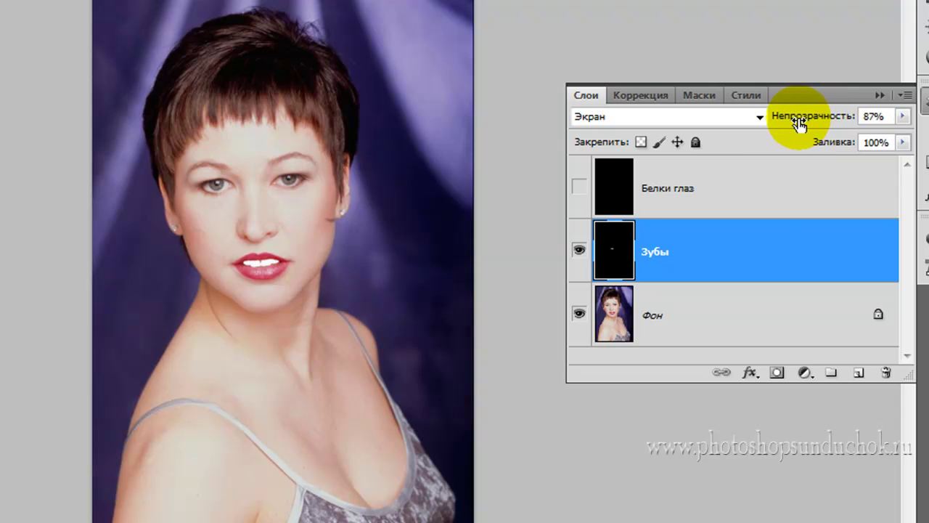
mouse_move(798, 125)
left_mouse_down()
mouse_move(708, 118)
mouse_move(765, 127)
mouse_move(707, 131)
mouse_move(730, 134)
mouse_move(715, 133)
left_mouse_up()
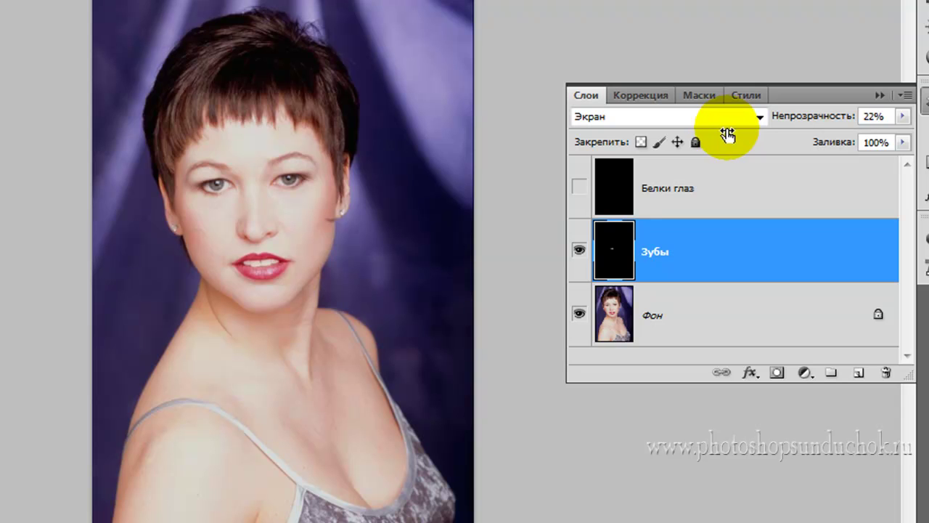
mouse_move(726, 135)
left_mouse_down()
mouse_move(711, 137)
mouse_move(735, 135)
left_mouse_up()
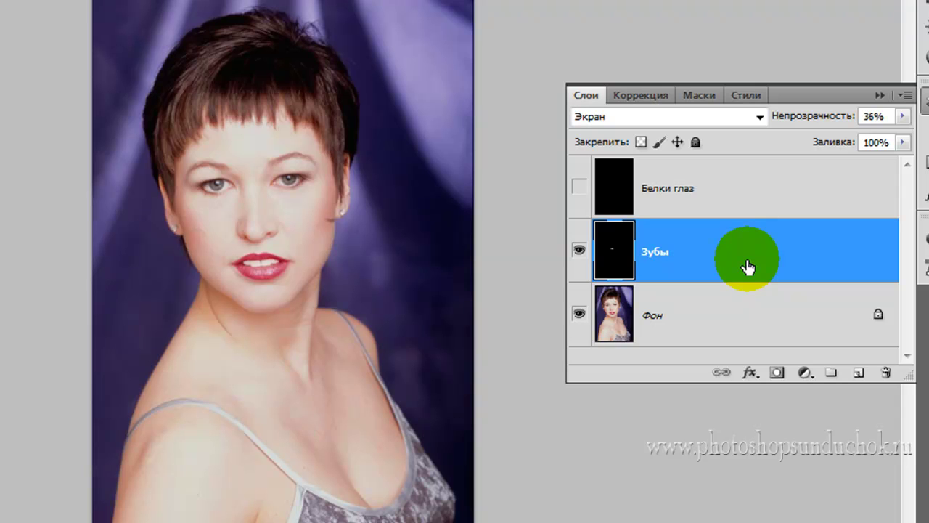
Show the Белки глаз layer in Screen mode, hide Зубы, and zoom in on the left eye
left_click(707, 188)
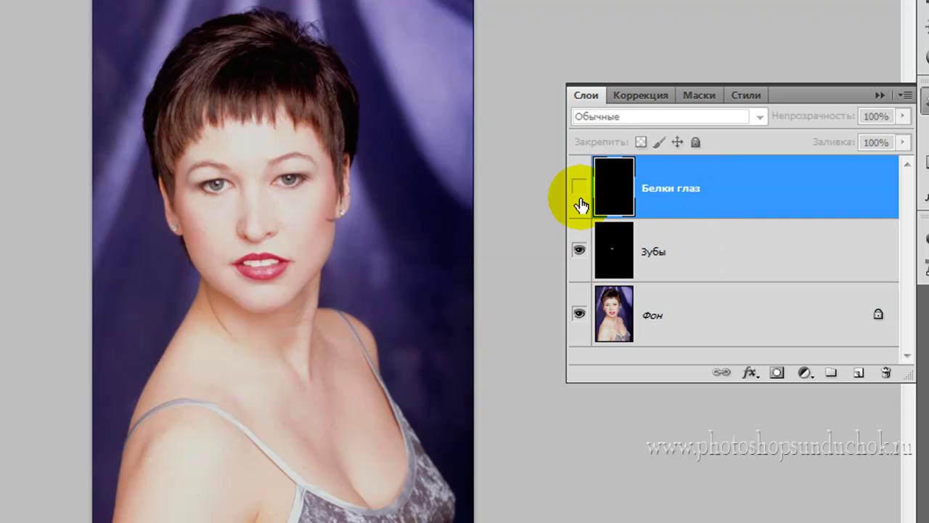
left_click(579, 186)
key("alt+shift+s")
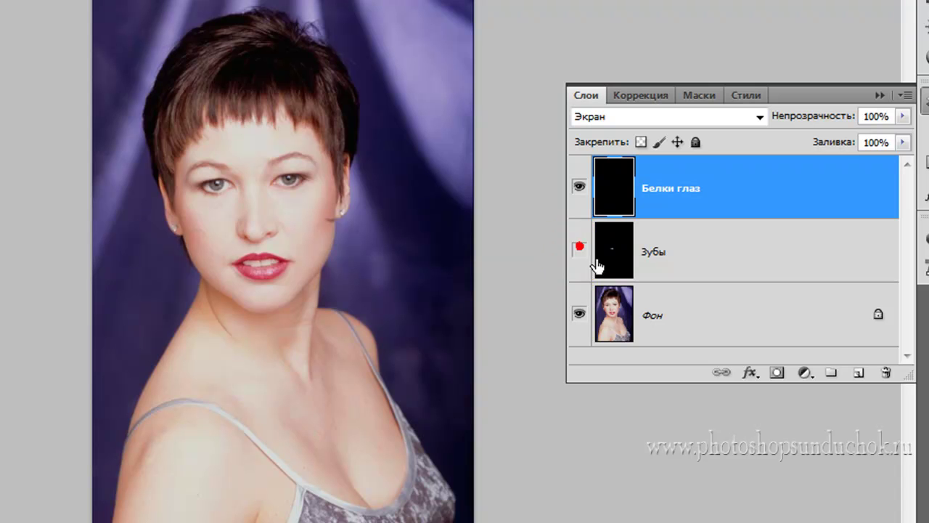
left_click(578, 252)
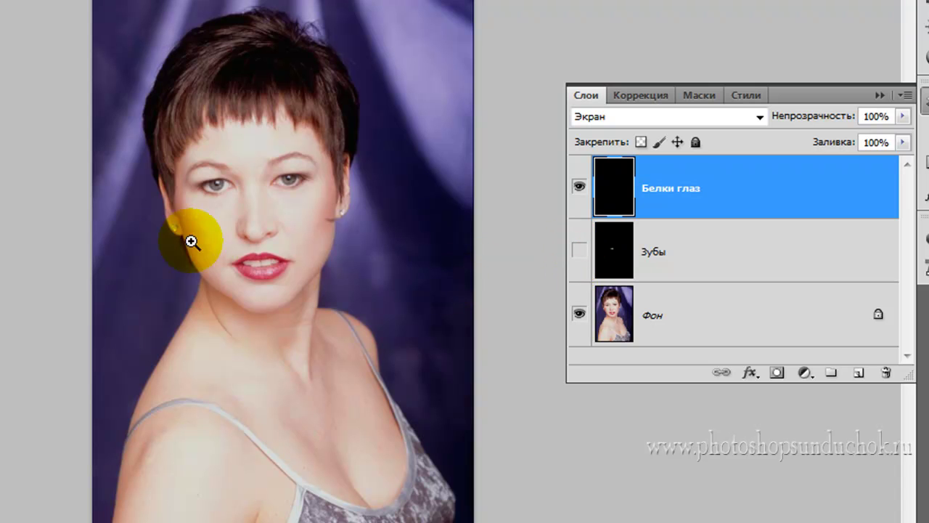
mouse_move(141, 240)
left_mouse_down()
mouse_move(235, 253)
mouse_move(271, 247)
left_mouse_up()
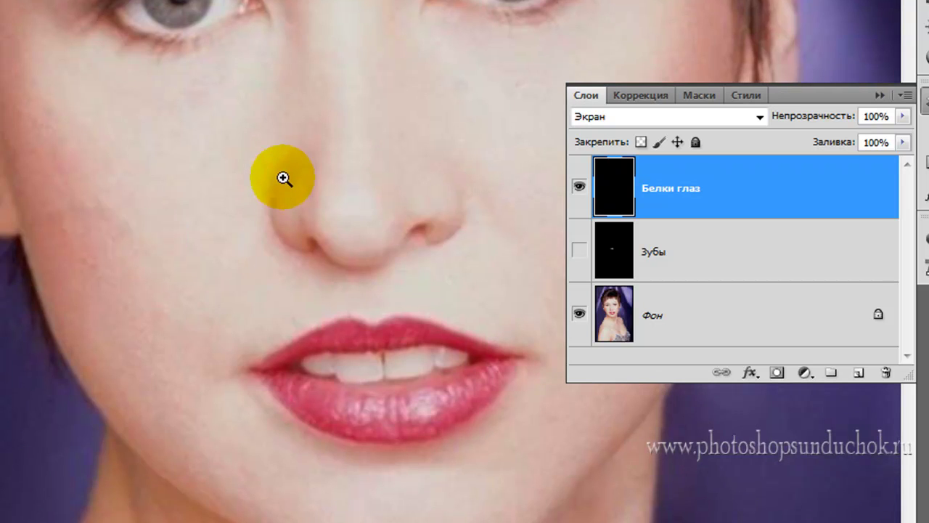
left_click_drag(286, 149, 205, 350)
mouse_move(119, 314)
left_mouse_down()
mouse_move(240, 321)
mouse_move(214, 348)
left_mouse_up()
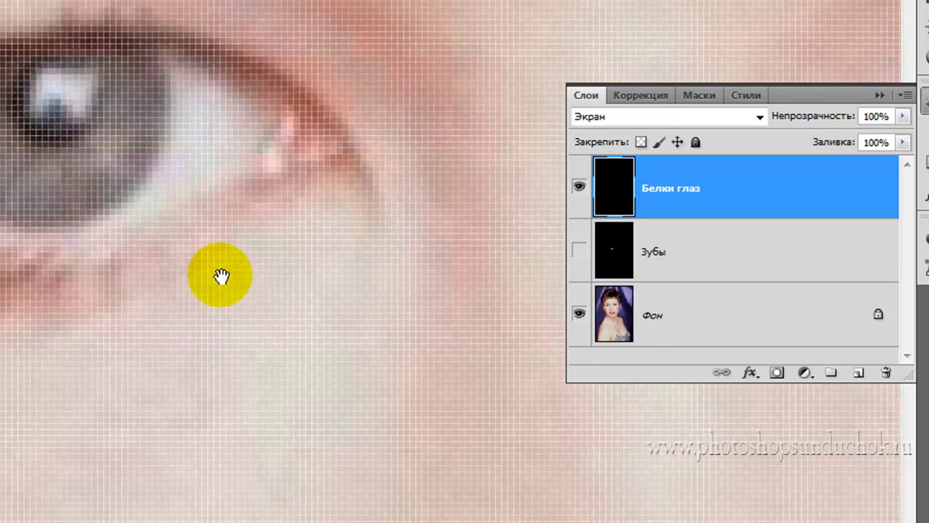
Paint the left eye's whites solid white with a small brush, then pan to the other eye
key("b")
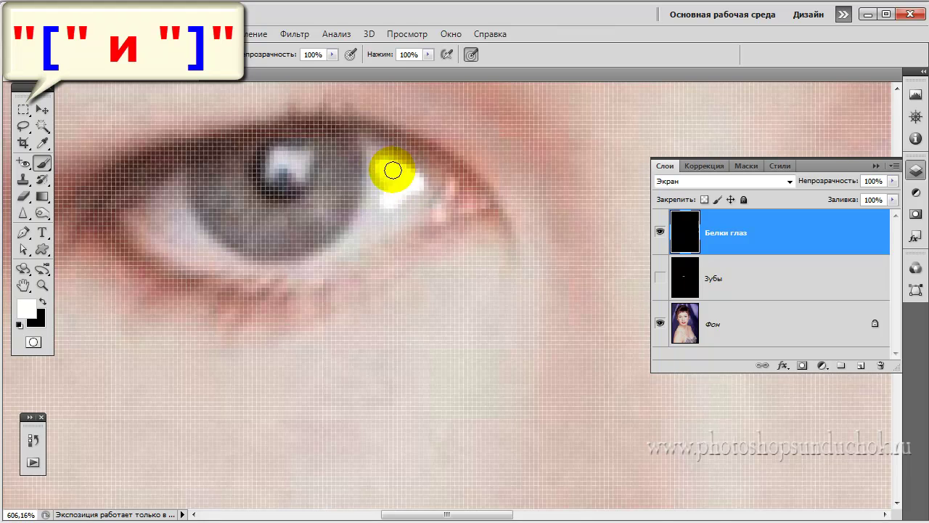
left_click_drag(372, 152, 369, 144)
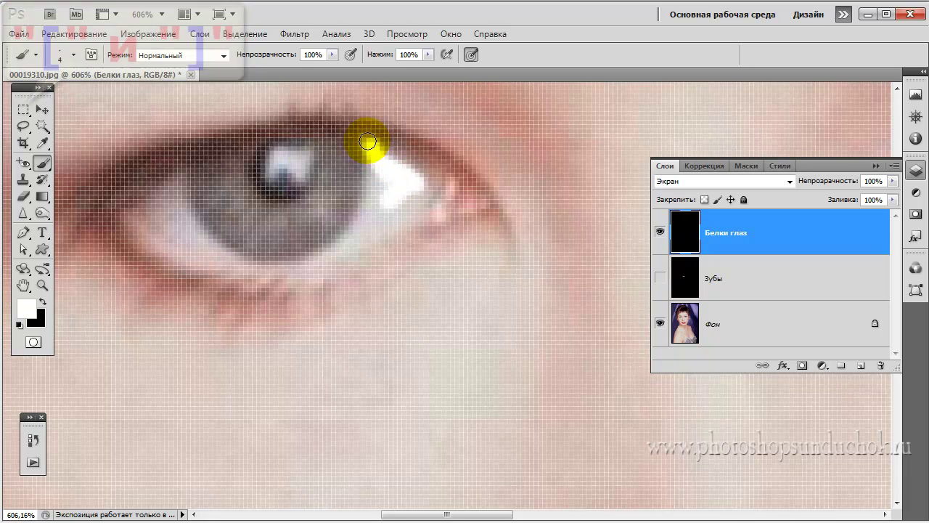
mouse_move(408, 172)
left_mouse_down()
mouse_move(421, 183)
mouse_move(419, 204)
mouse_move(390, 201)
mouse_move(375, 176)
mouse_move(365, 214)
mouse_move(396, 206)
mouse_move(393, 215)
mouse_move(375, 228)
mouse_move(365, 220)
mouse_move(346, 243)
left_mouse_up()
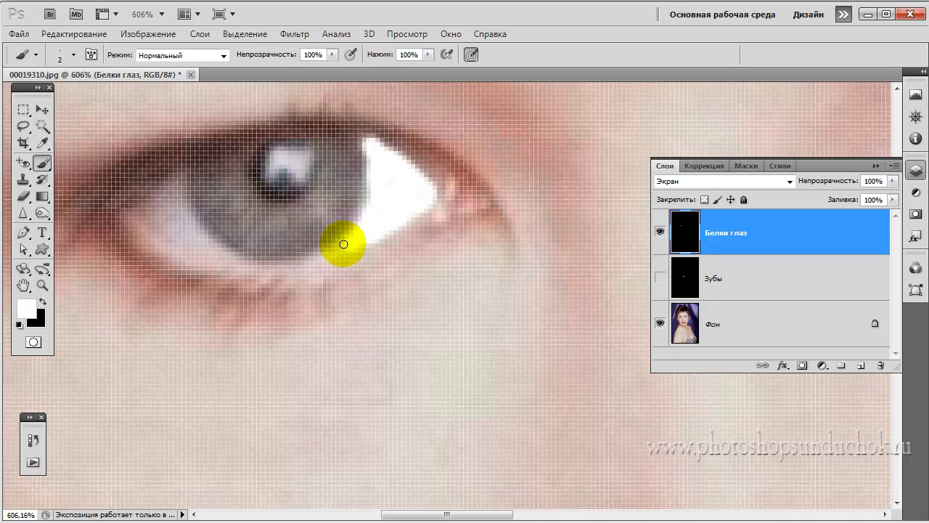
mouse_move(344, 242)
left_mouse_down()
mouse_move(302, 266)
mouse_move(243, 264)
left_mouse_up()
key("bracketright")
key("bracketright")
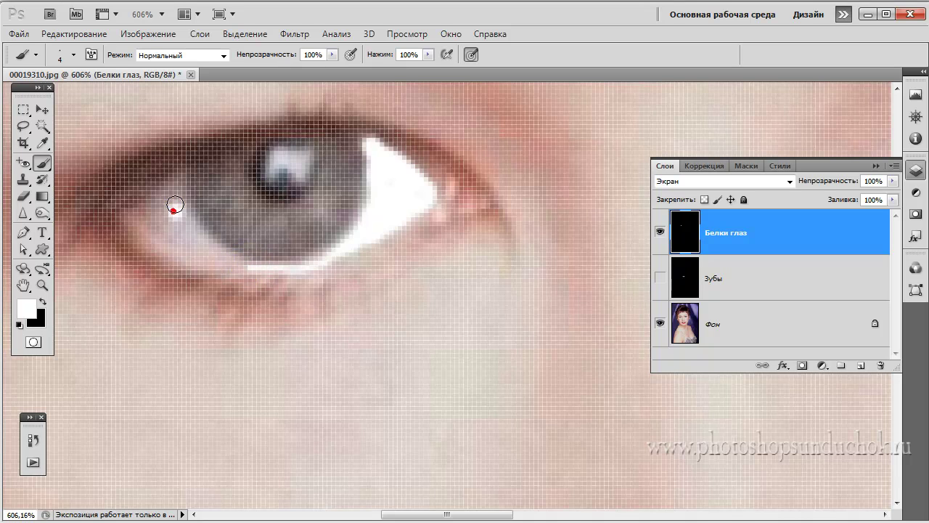
key("bracketleft")
key("bracketleft")
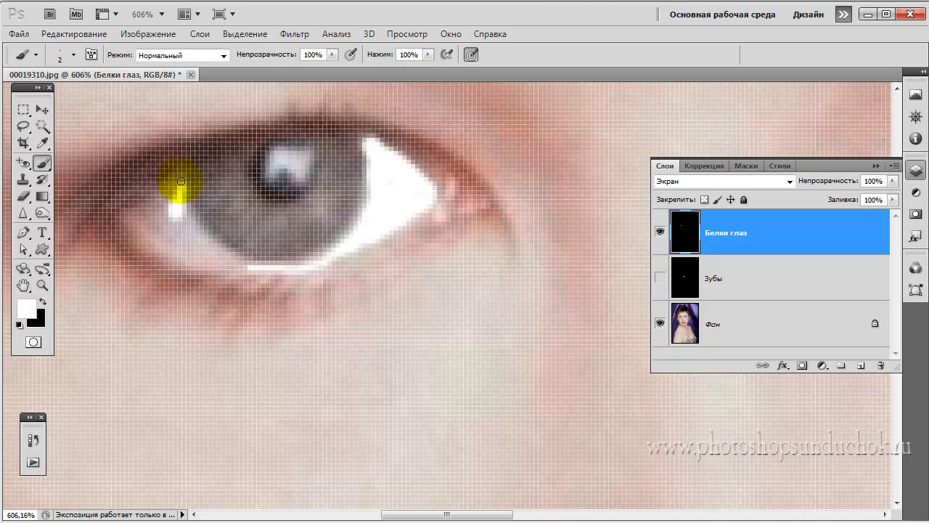
left_click_drag(171, 190, 138, 206)
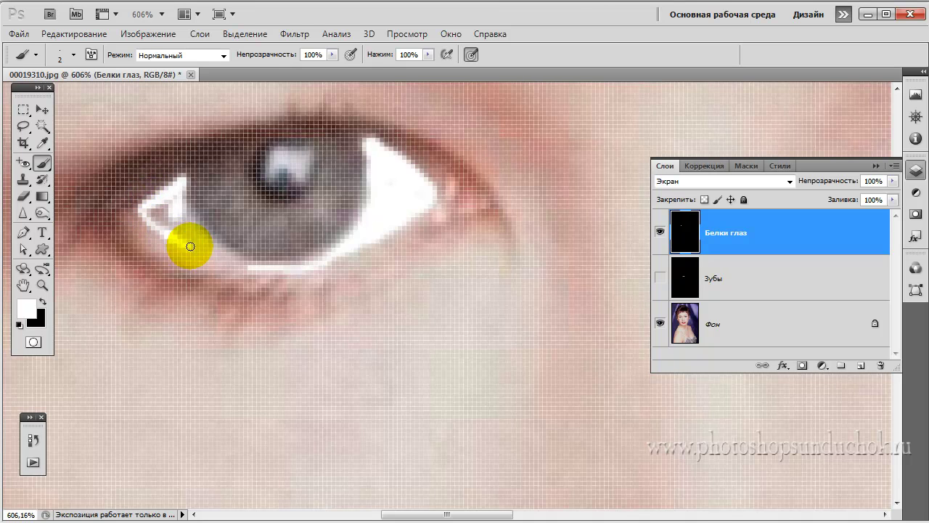
mouse_move(191, 246)
left_mouse_down()
mouse_move(235, 263)
mouse_move(203, 233)
left_mouse_up()
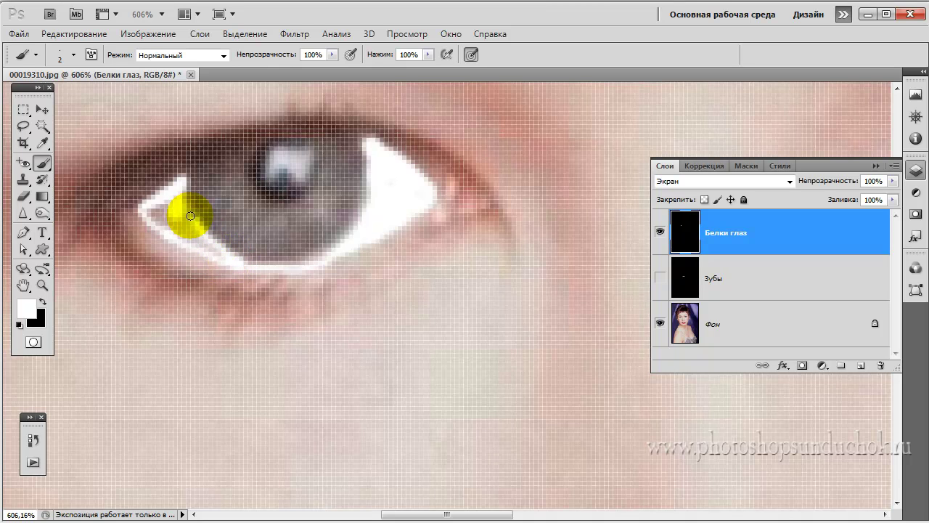
mouse_move(182, 190)
left_mouse_down()
mouse_move(175, 219)
mouse_move(177, 196)
mouse_move(159, 209)
mouse_move(210, 247)
mouse_move(160, 218)
mouse_move(208, 244)
mouse_move(349, 207)
mouse_move(392, 179)
mouse_move(385, 201)
mouse_move(394, 193)
mouse_move(444, 220)
left_mouse_up()
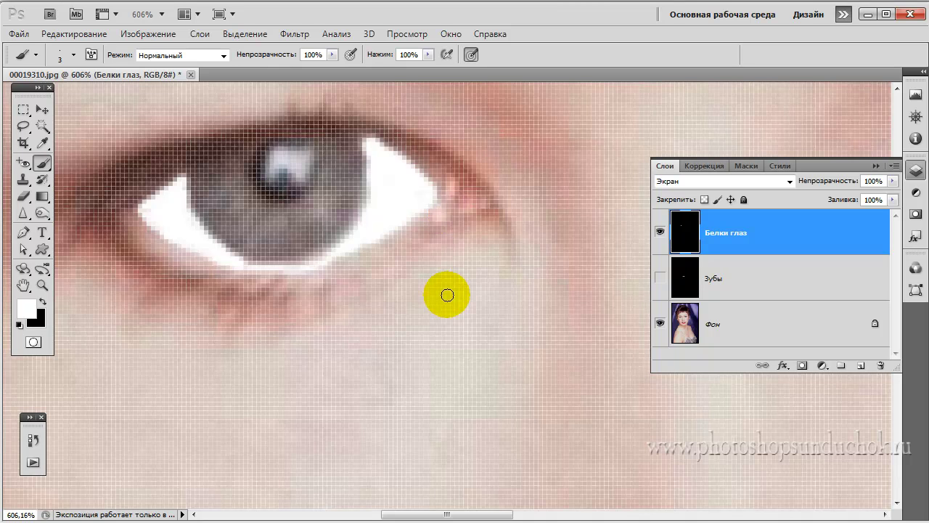
left_click_drag(521, 278, 353, 257)
left_click_drag(523, 251, 378, 251)
mouse_move(484, 252)
left_mouse_down()
mouse_move(322, 307)
mouse_move(269, 360)
left_mouse_up()
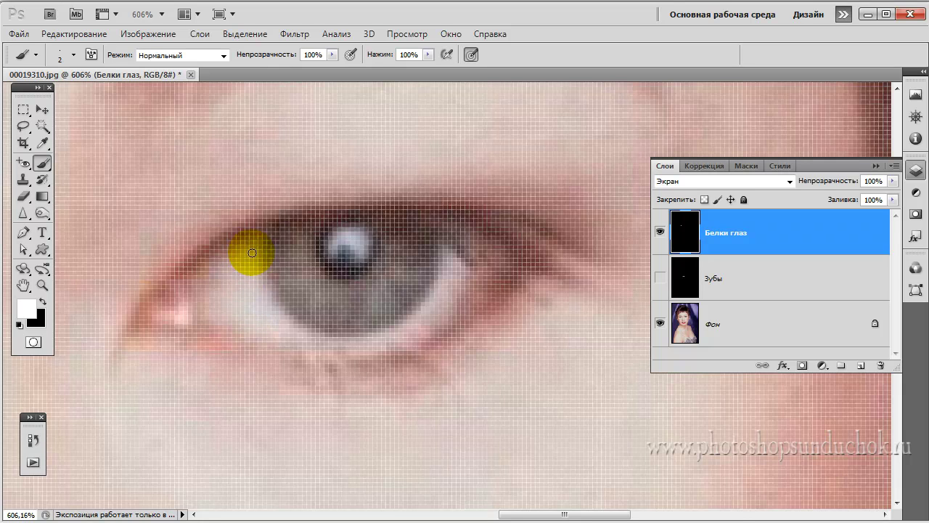
Cover the second eye's whites in white, enlarging the brush slightly partway through
left_click(254, 247)
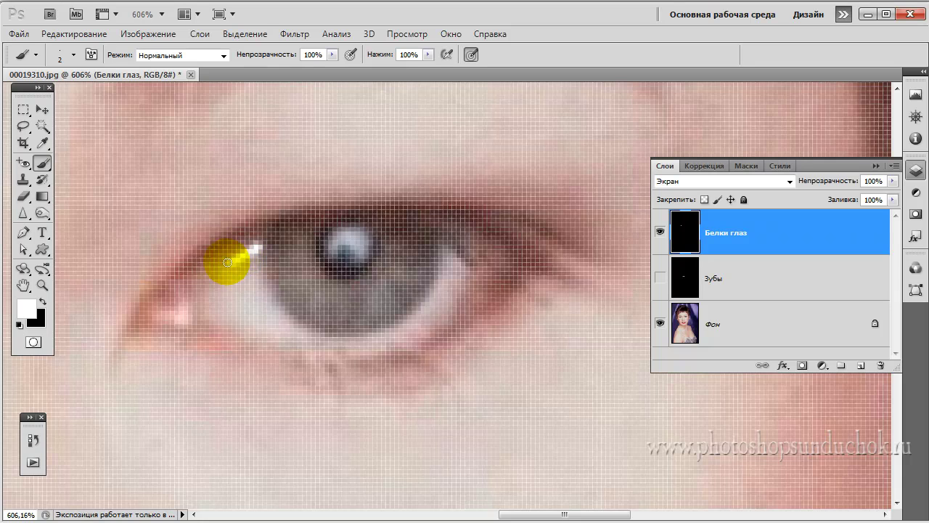
mouse_move(228, 262)
left_mouse_down()
mouse_move(201, 300)
mouse_move(215, 316)
mouse_move(291, 342)
mouse_move(383, 340)
mouse_move(448, 297)
mouse_move(455, 264)
mouse_move(442, 249)
left_mouse_up()
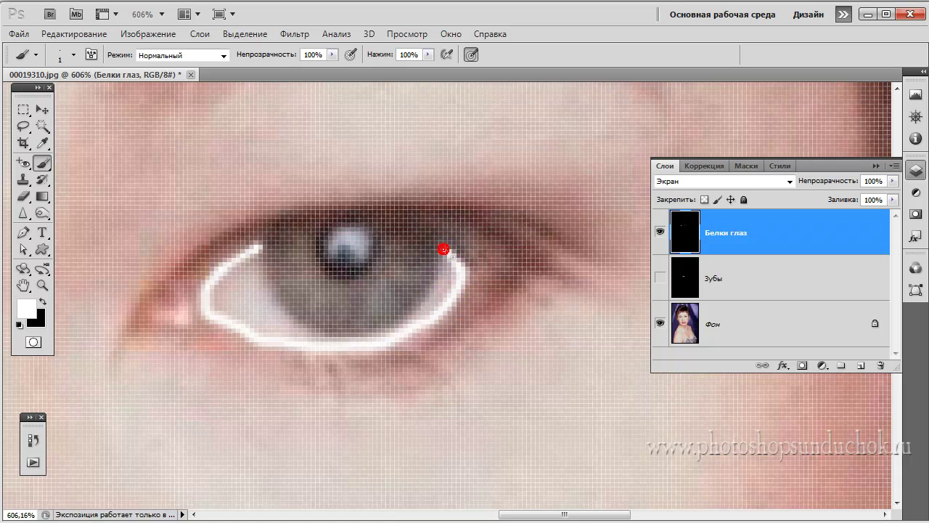
left_click(441, 249)
left_click(444, 265)
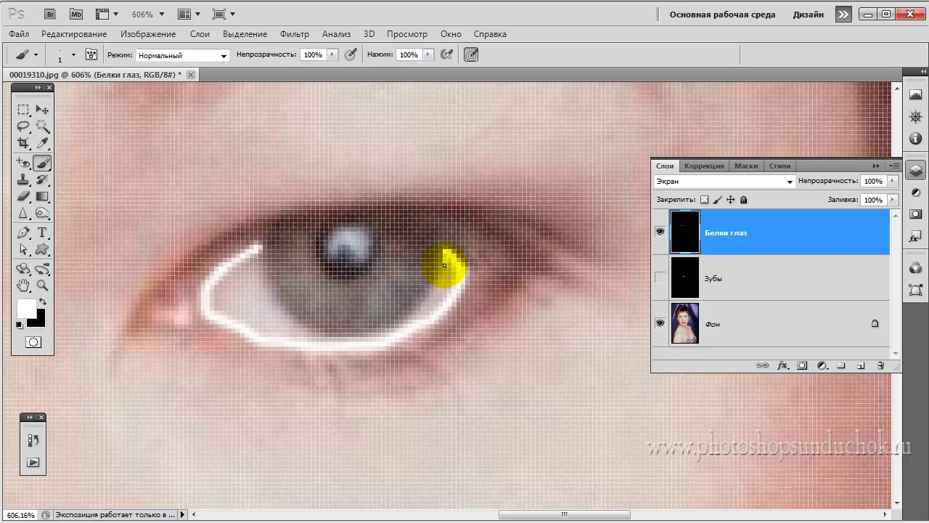
mouse_move(446, 276)
left_mouse_down()
mouse_move(442, 291)
mouse_move(450, 265)
mouse_move(410, 324)
mouse_move(338, 344)
mouse_move(264, 305)
mouse_move(249, 269)
mouse_move(254, 255)
mouse_move(253, 268)
mouse_move(224, 275)
mouse_move(242, 283)
mouse_move(230, 305)
mouse_move(266, 326)
mouse_move(237, 312)
mouse_move(226, 290)
mouse_move(284, 328)
mouse_move(369, 332)
mouse_move(453, 283)
mouse_move(452, 270)
left_mouse_up()
key("bracketright")
key("bracketright")
left_click(247, 268)
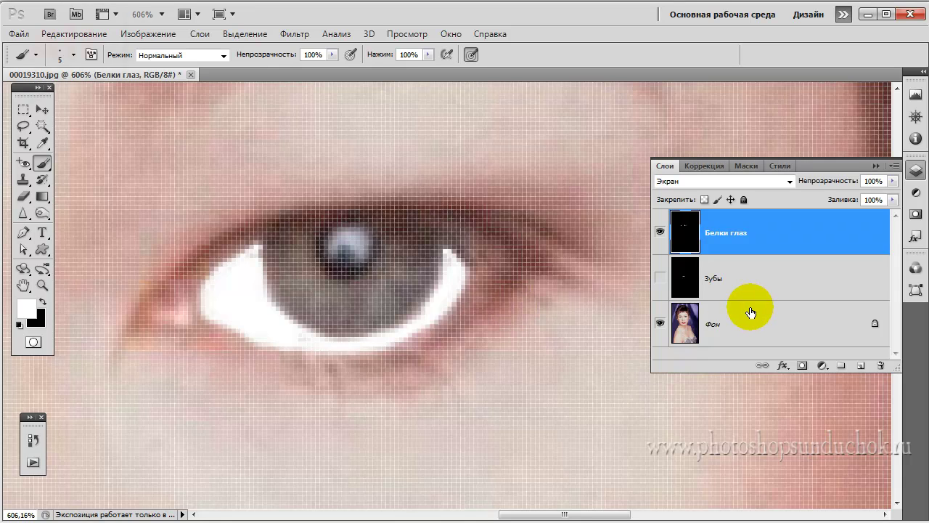
key("alt")
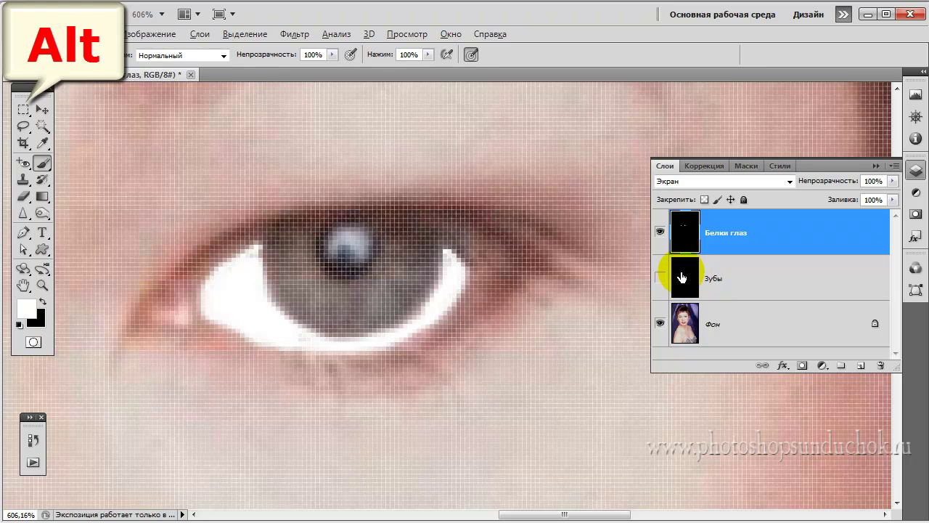
Solo the Белки глаз layer and paint over gaps in the left eye-white shape
left_click(660, 236, "alt")
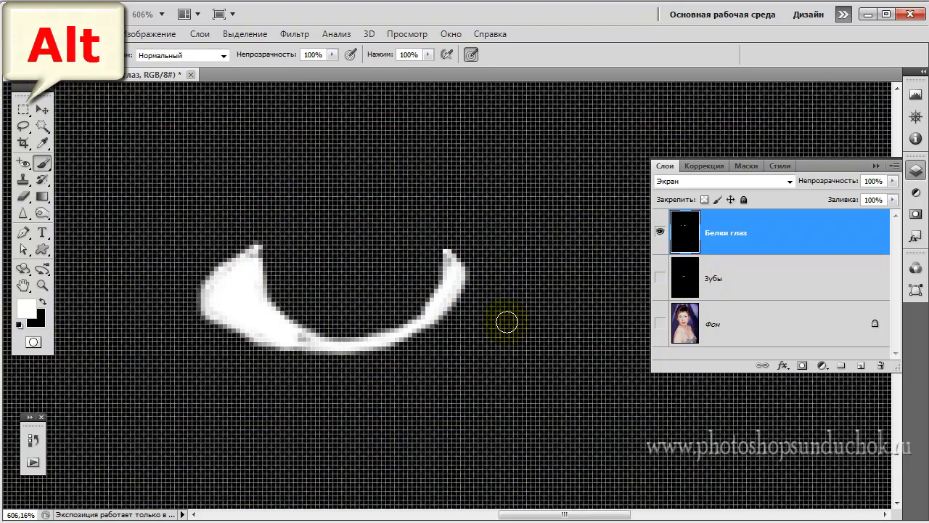
left_click_drag(310, 314, 259, 322)
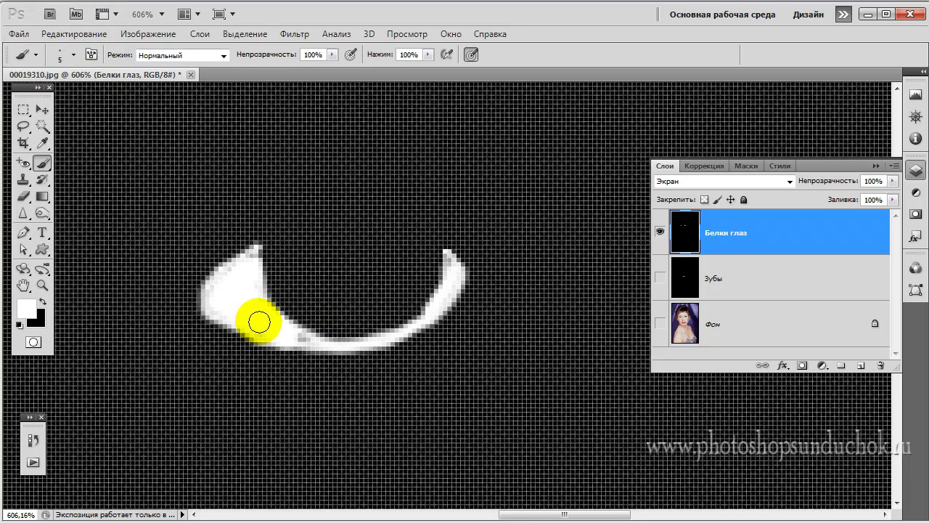
left_click_drag(258, 320, 252, 313)
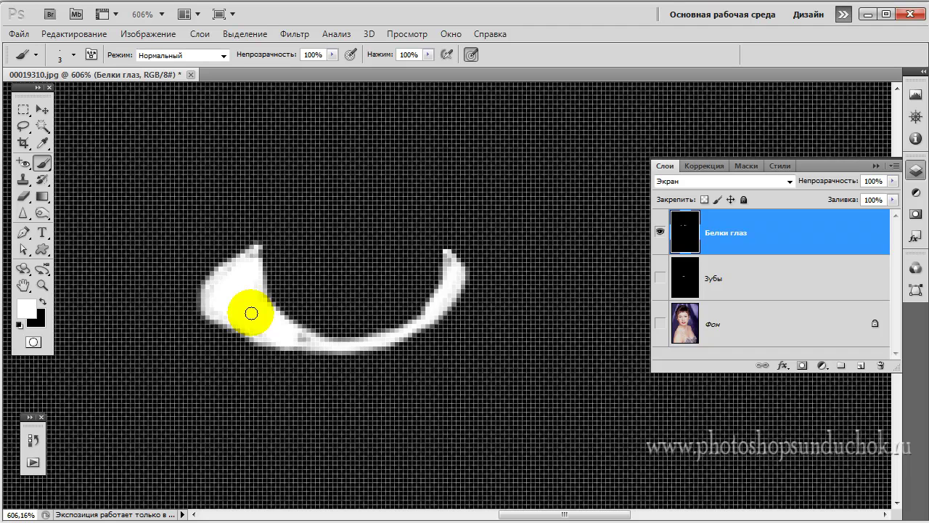
mouse_move(251, 313)
left_mouse_down()
mouse_move(298, 339)
mouse_move(248, 262)
mouse_move(409, 315)
mouse_move(455, 283)
mouse_move(436, 301)
mouse_move(450, 269)
mouse_move(291, 339)
mouse_move(242, 315)
mouse_move(239, 276)
mouse_move(228, 312)
mouse_move(216, 308)
mouse_move(245, 297)
mouse_move(204, 303)
mouse_move(426, 317)
left_mouse_up()
Fill in the right eye-white, refine the left one, then show the portrait again
mouse_move(213, 326)
left_mouse_down()
mouse_move(425, 326)
mouse_move(416, 393)
mouse_move(431, 415)
left_mouse_up()
mouse_move(473, 326)
left_mouse_down()
mouse_move(498, 300)
mouse_move(467, 276)
mouse_move(472, 312)
mouse_move(456, 328)
left_mouse_up()
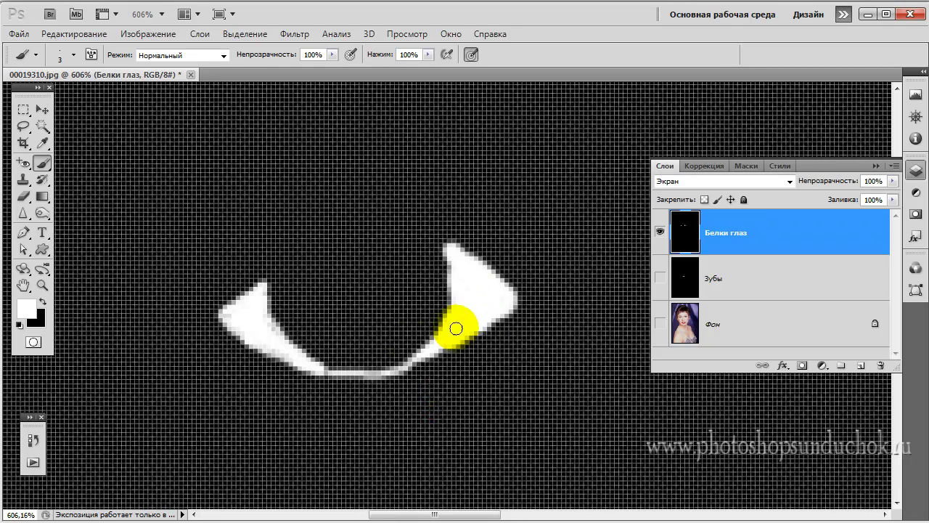
mouse_move(259, 338)
left_mouse_down()
mouse_move(284, 352)
mouse_move(247, 315)
mouse_move(232, 314)
mouse_move(271, 336)
mouse_move(254, 312)
mouse_move(255, 320)
left_mouse_up()
left_click(268, 336)
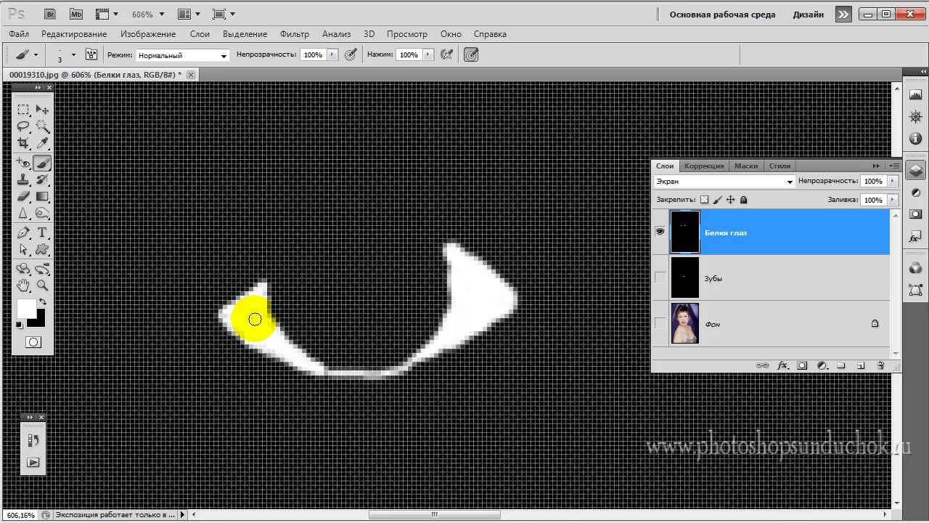
left_click(714, 277)
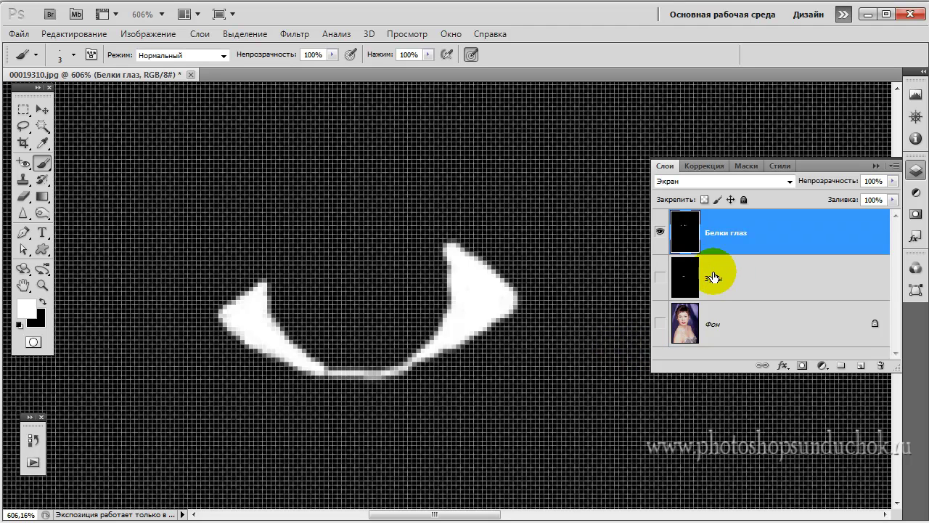
left_click_drag(715, 277, 628, 242)
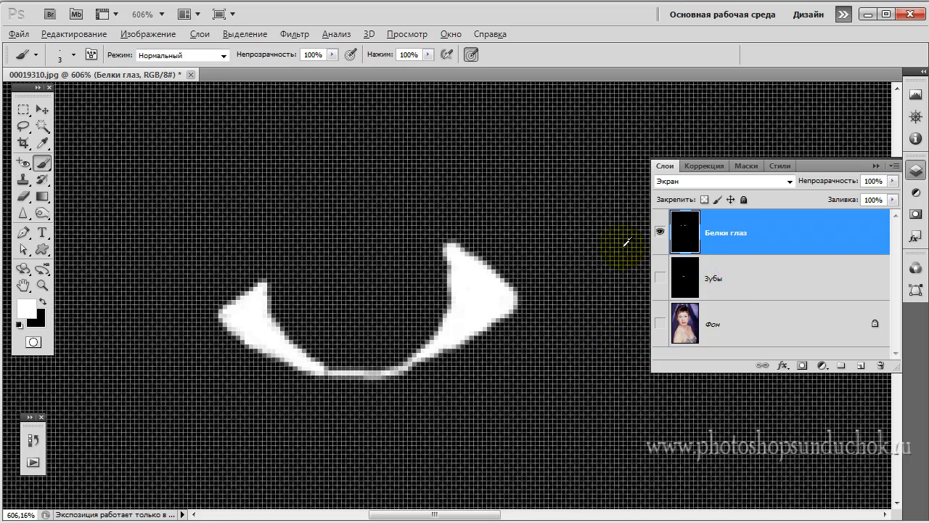
left_click(660, 233, "alt")
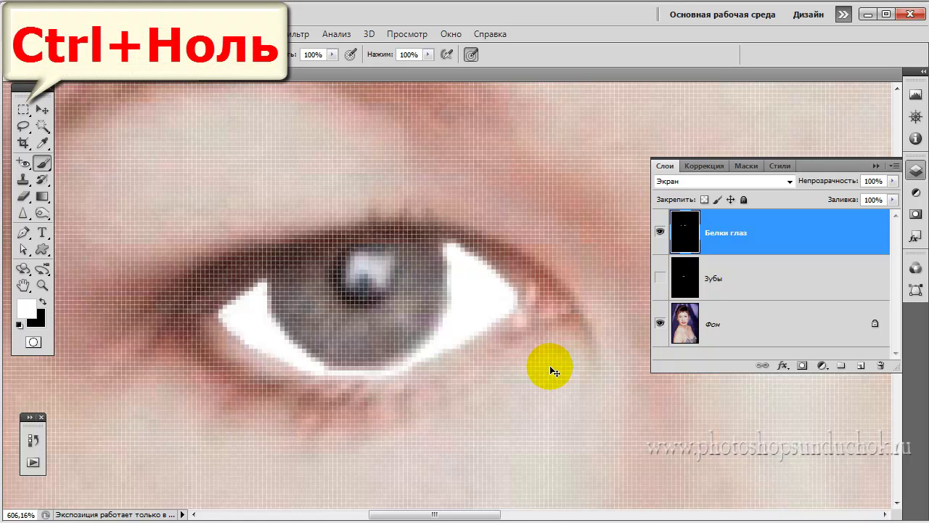
Fit the portrait on screen, set Белки глаз opacity to 35%, and show the Зубы layer
key("ctrl+0")
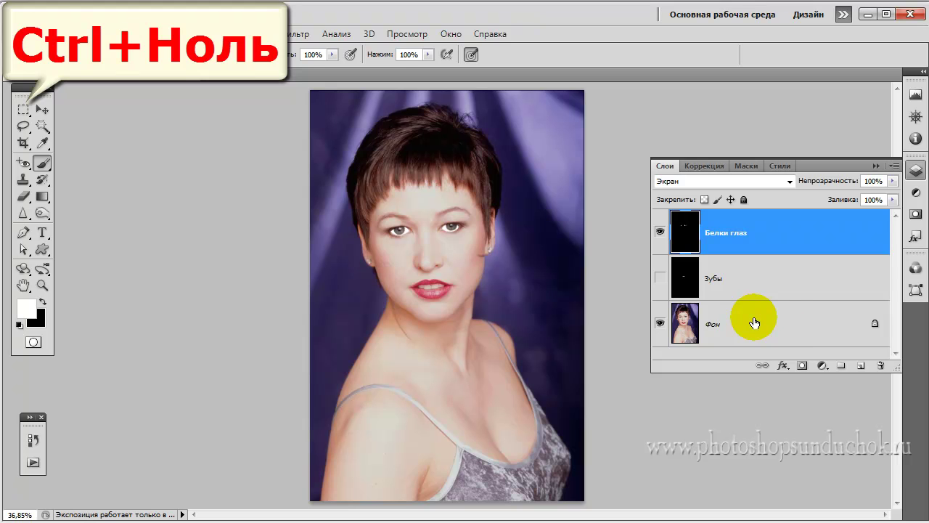
left_click(798, 250)
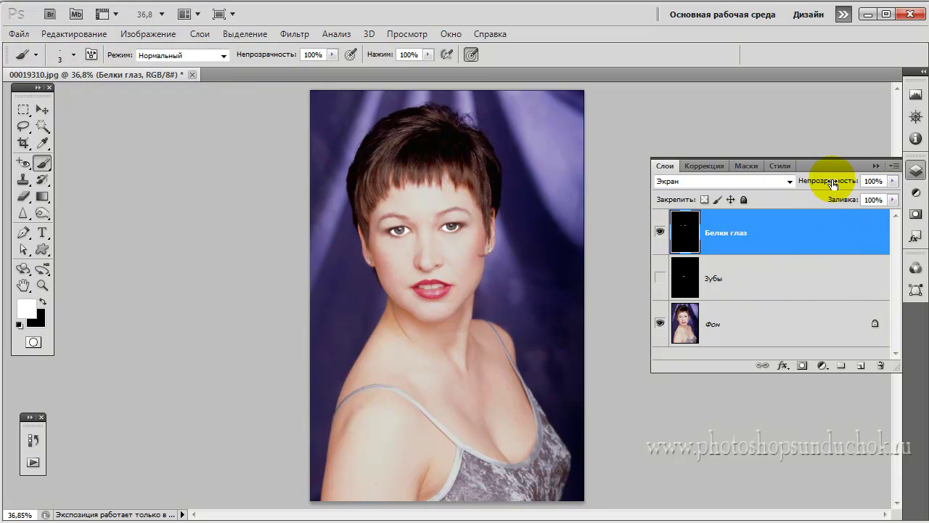
mouse_move(833, 184)
left_mouse_down()
mouse_move(736, 186)
mouse_move(760, 187)
left_mouse_up()
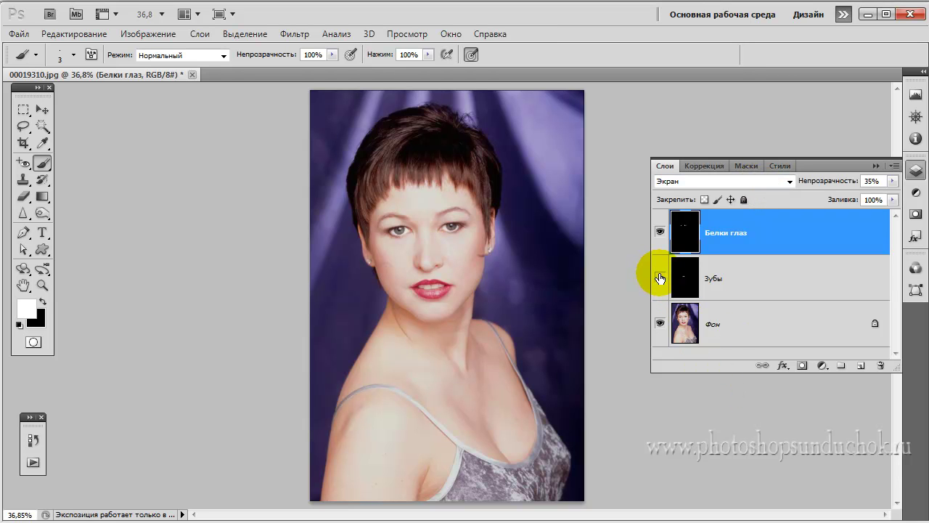
left_click(660, 278)
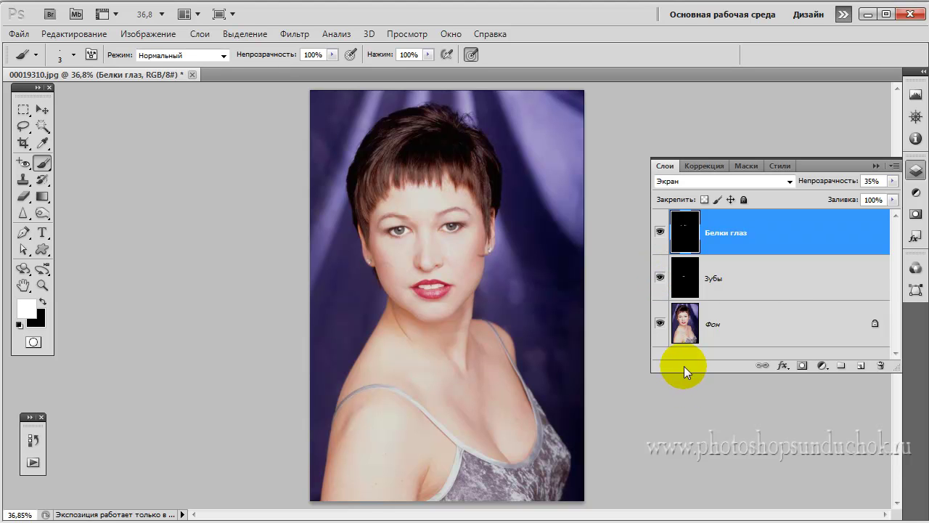
Compare against the original Фон photo and lower Белки глаз opacity to 30%
left_click(660, 325, "alt")
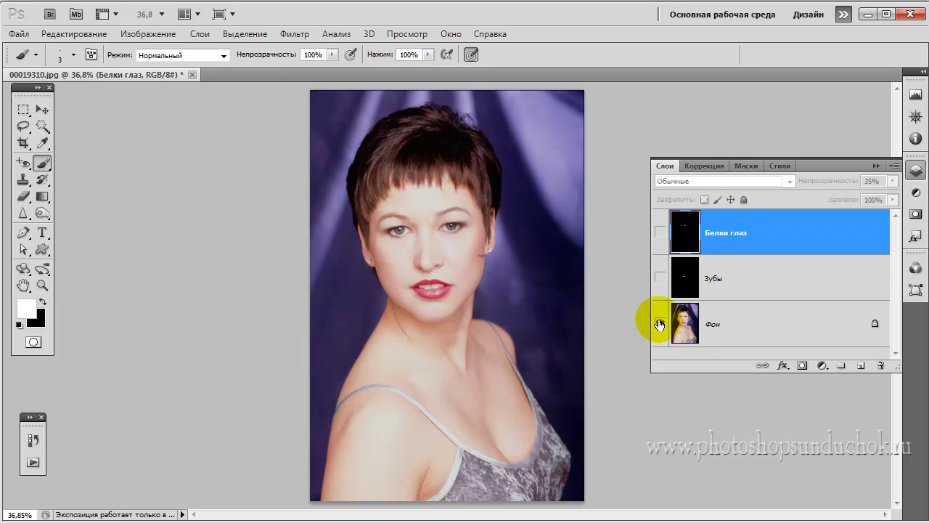
left_click(660, 325, "alt")
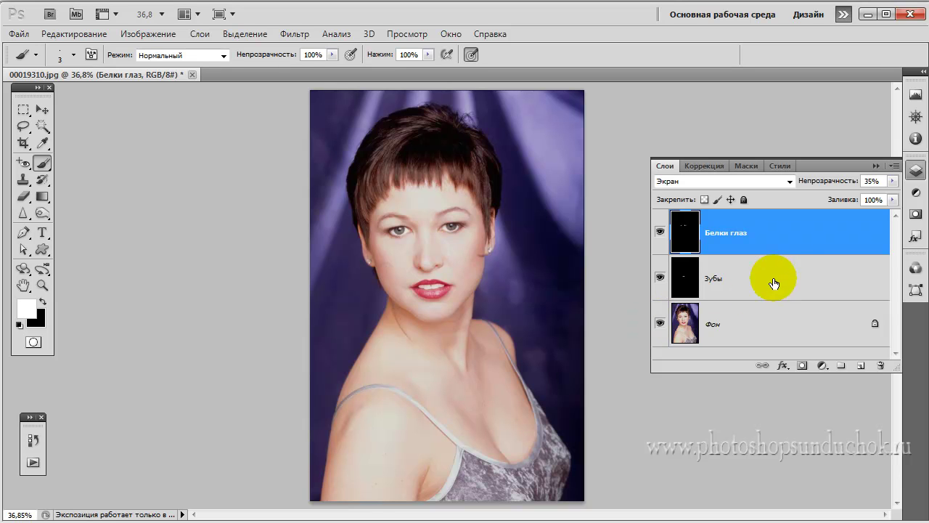
left_click(792, 240)
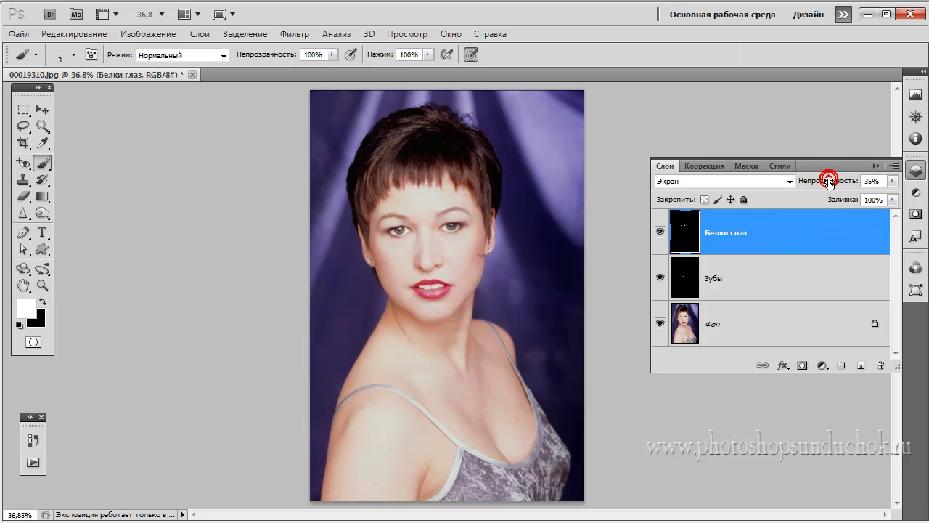
mouse_move(830, 184)
left_mouse_down()
mouse_move(793, 180)
mouse_move(805, 182)
left_mouse_up()
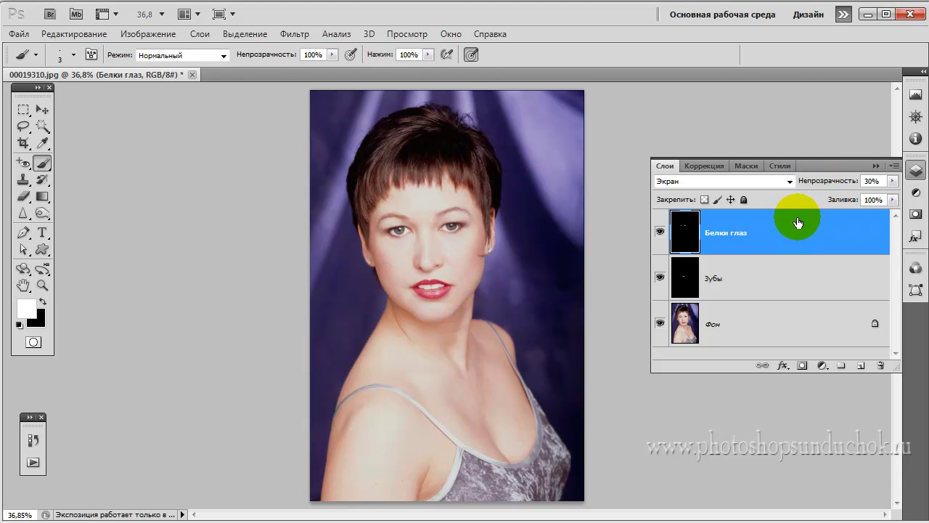
left_click(793, 244)
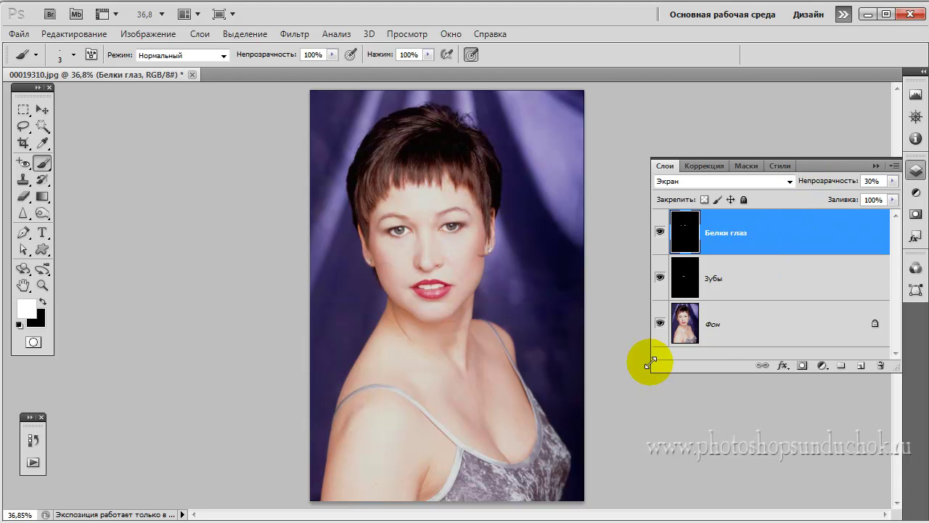
left_click(661, 324, "alt")
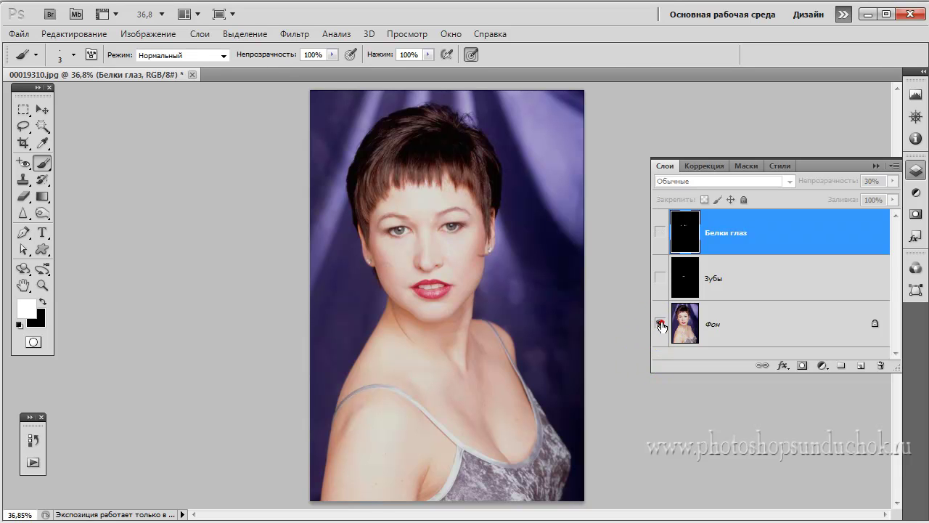
left_click(660, 325, "alt")
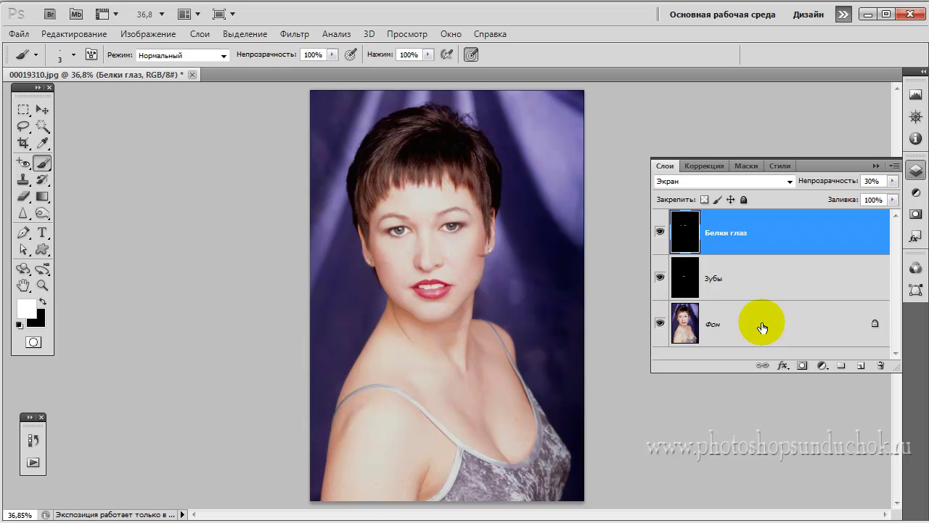
key("shift+ctrl+e")
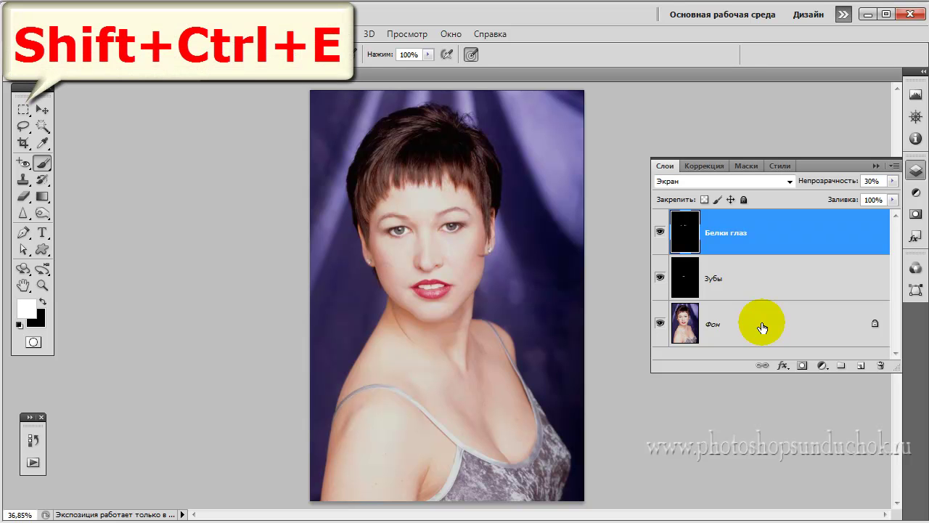
Merge the eye-whites, teeth and background layers into one Фон layer with Shift+Ctrl+E
key("shift+ctrl+e")
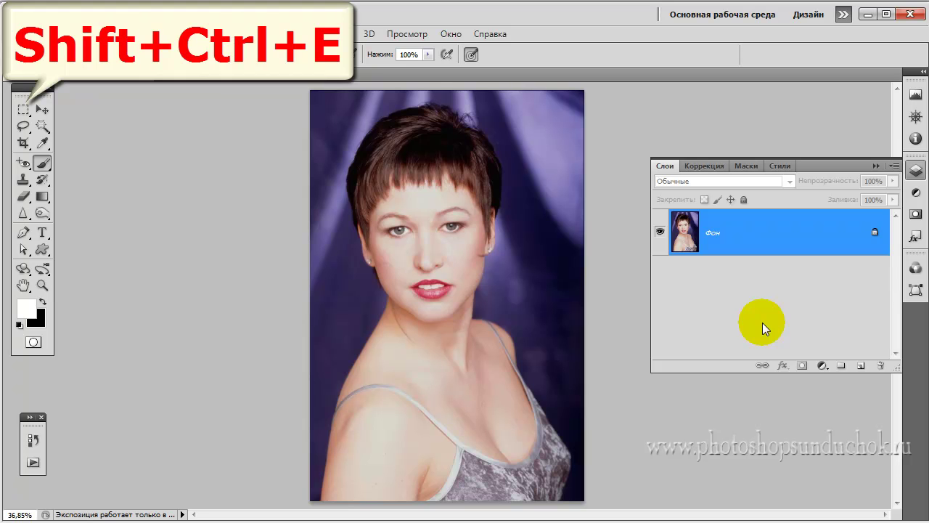